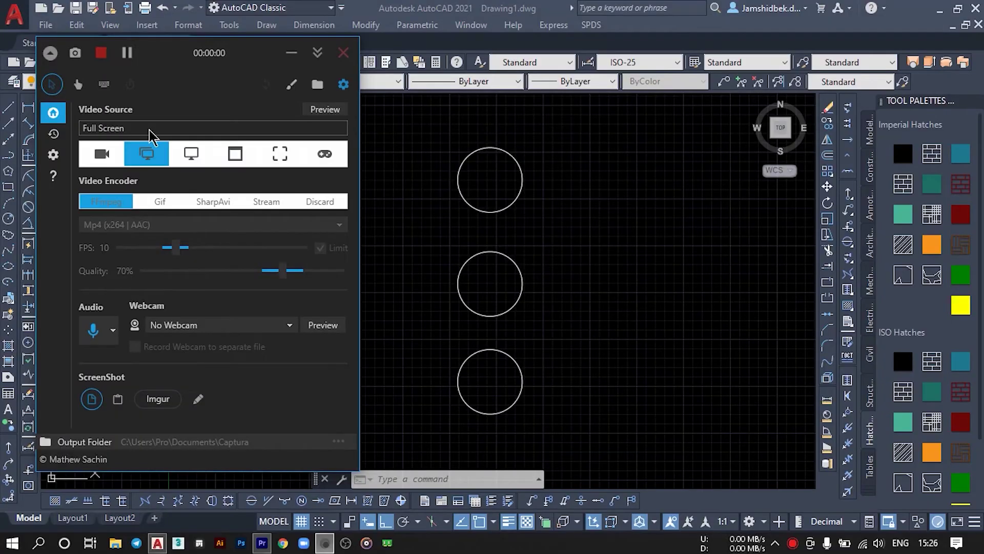
Minimize the Captura recorder panel to reveal the AutoCAD drawing of lines and circles.
{"action": "left_click", "coordinate": [291, 60]}
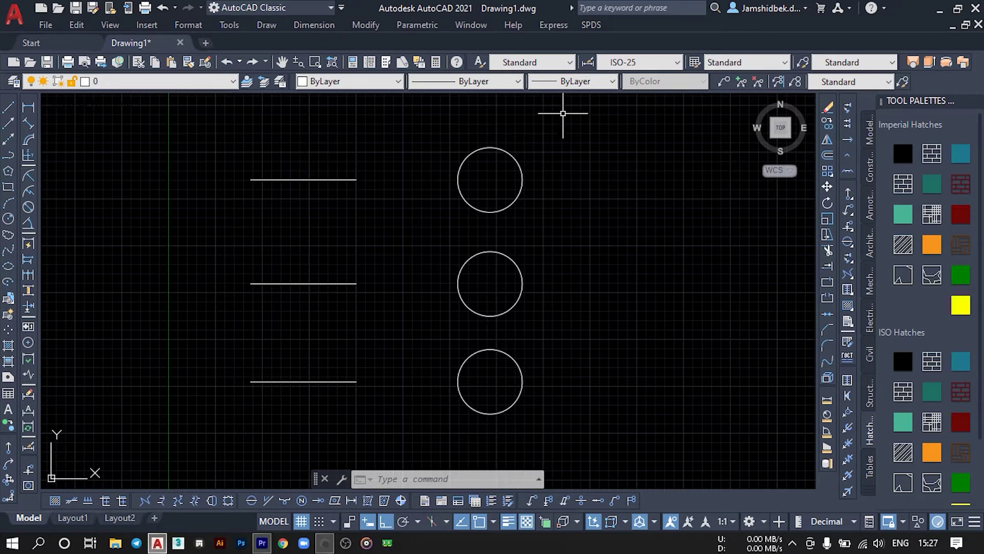
{"action": "left_click", "coordinate": [14, 82]}
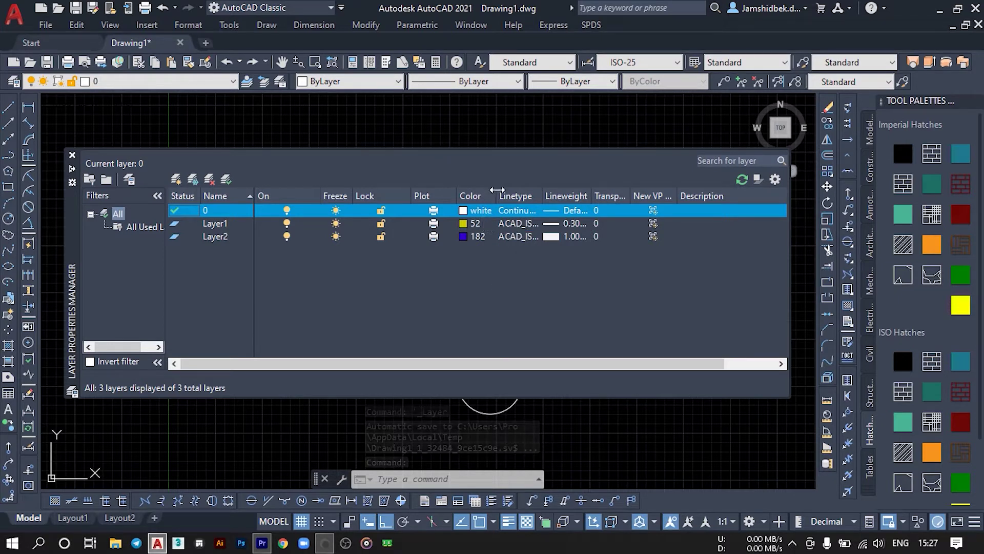
{"action": "left_click_drag", "start_coordinate": [496, 196], "coordinate": [596, 195]}
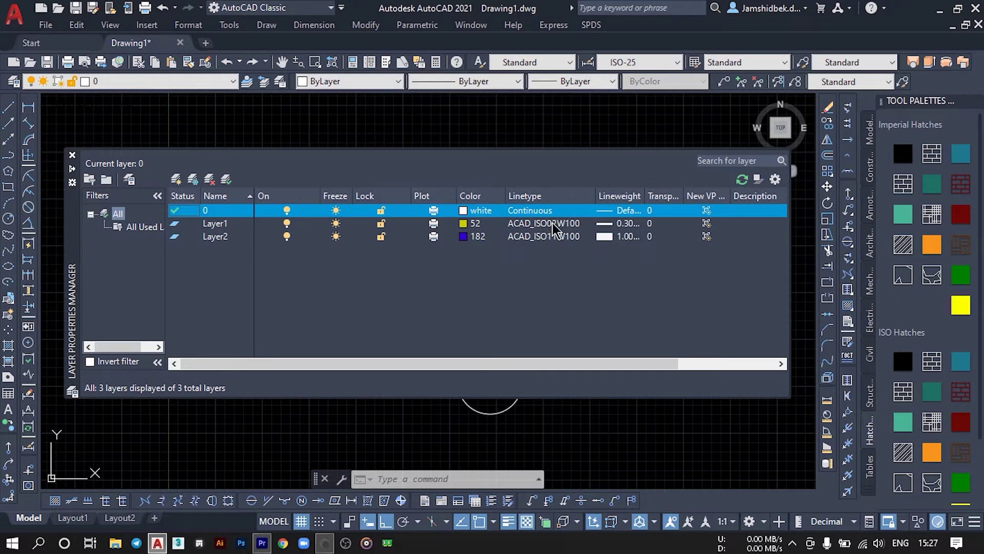
{"action": "left_click", "coordinate": [553, 224]}
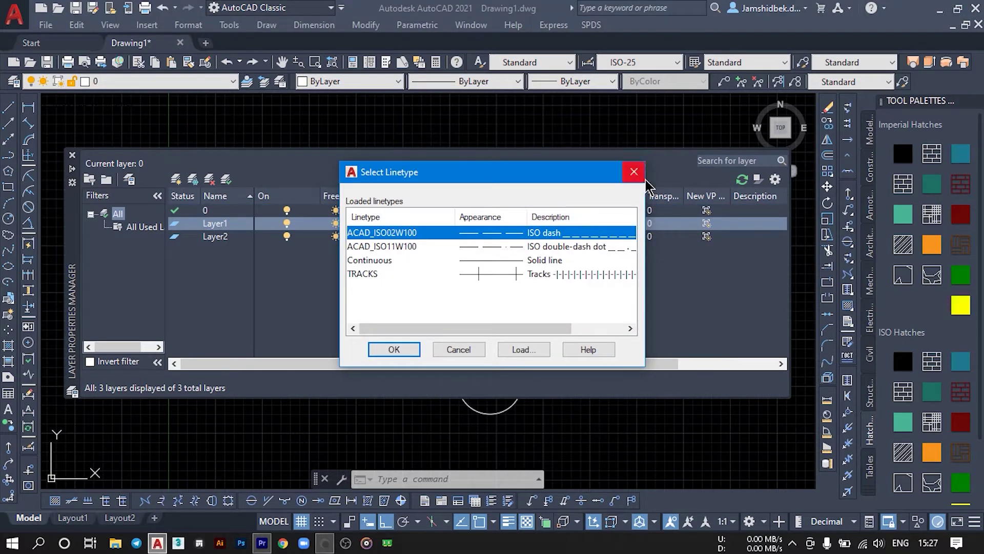
{"action": "left_click", "coordinate": [632, 172]}
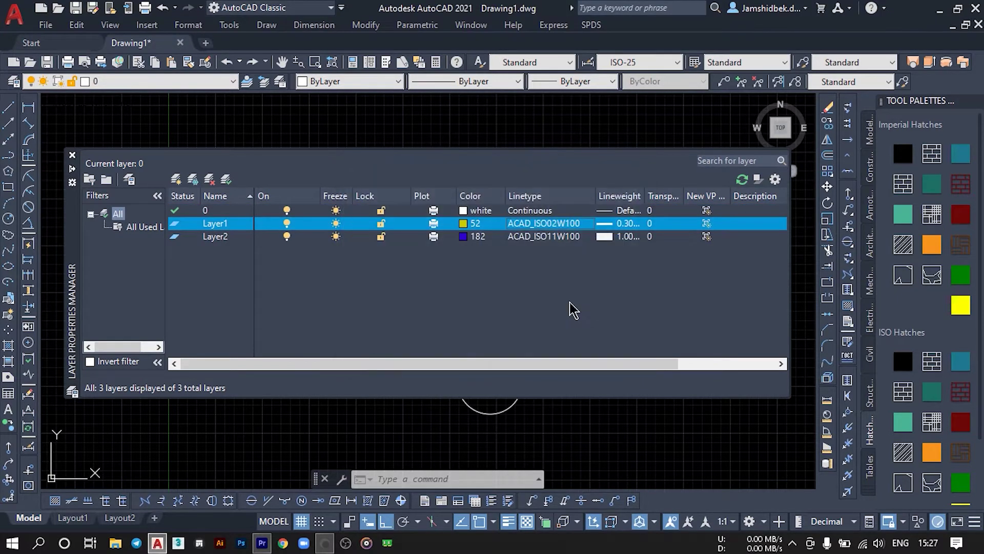
{"action": "left_click", "coordinate": [556, 237]}
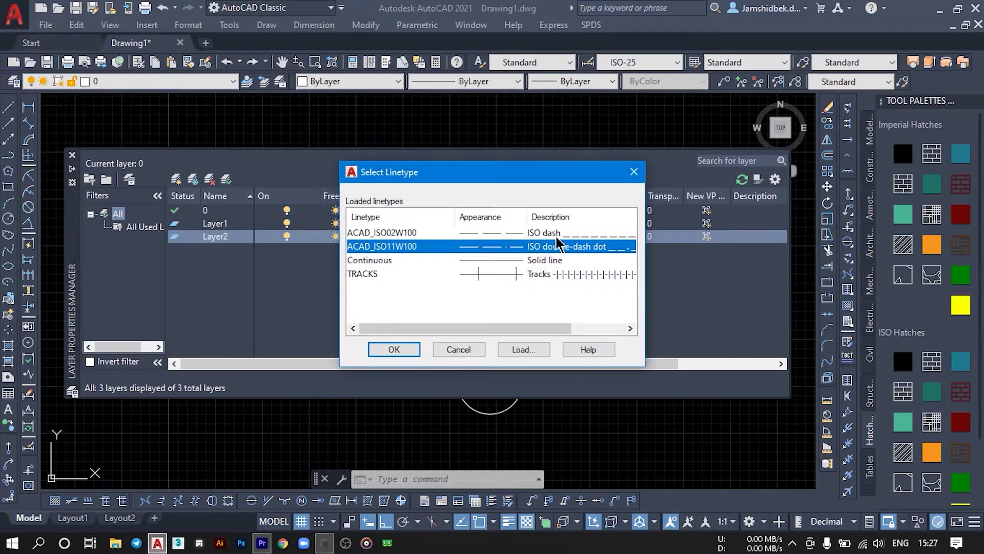
{"action": "left_click", "coordinate": [489, 310]}
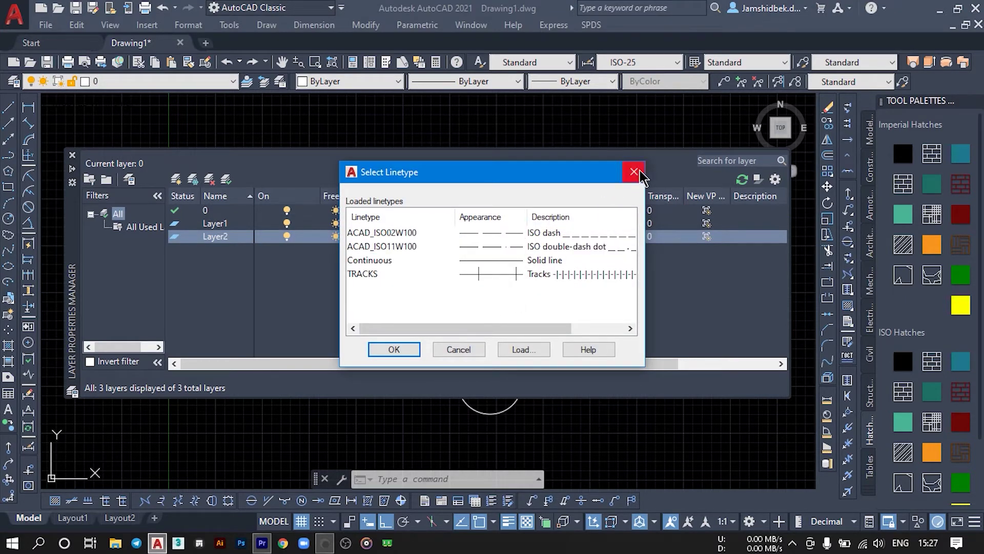
{"action": "left_click", "coordinate": [634, 172]}
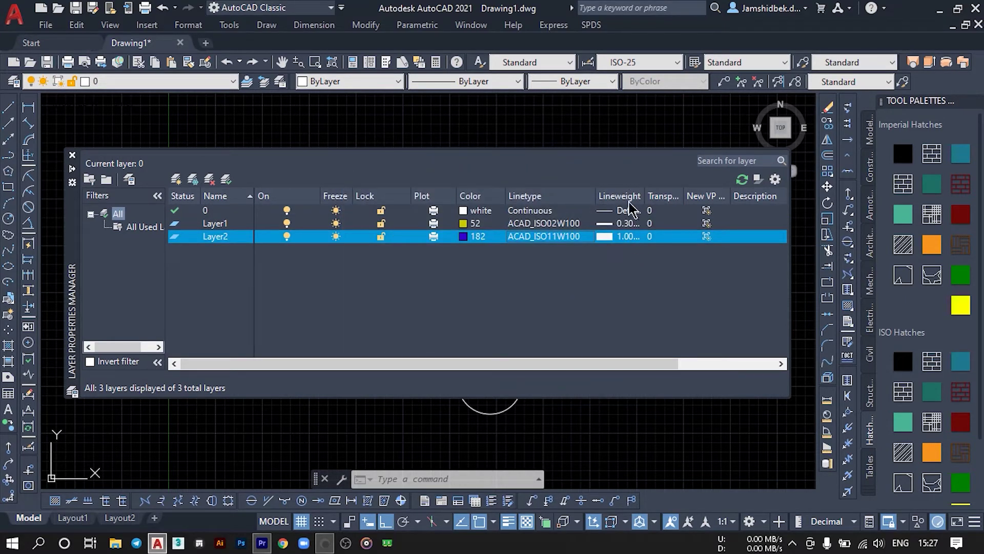
{"action": "left_click", "coordinate": [627, 224]}
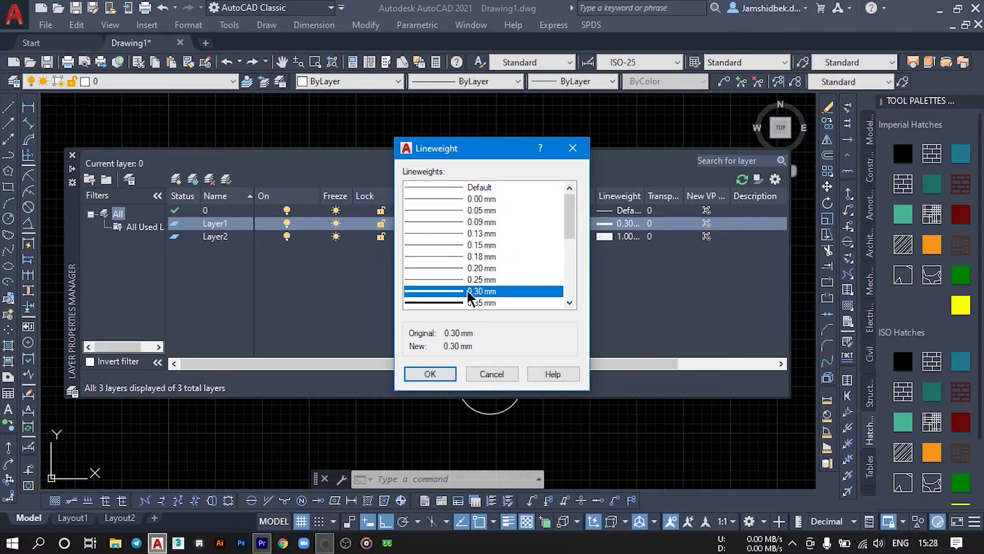
{"action": "left_click", "coordinate": [573, 148]}
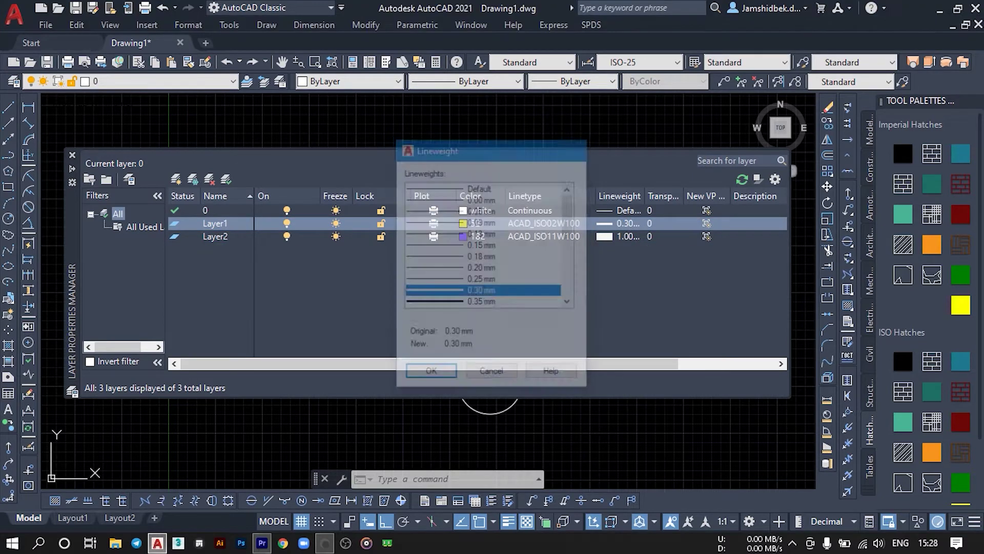
{"action": "left_click", "coordinate": [608, 237]}
{"action": "left_click", "coordinate": [570, 149]}
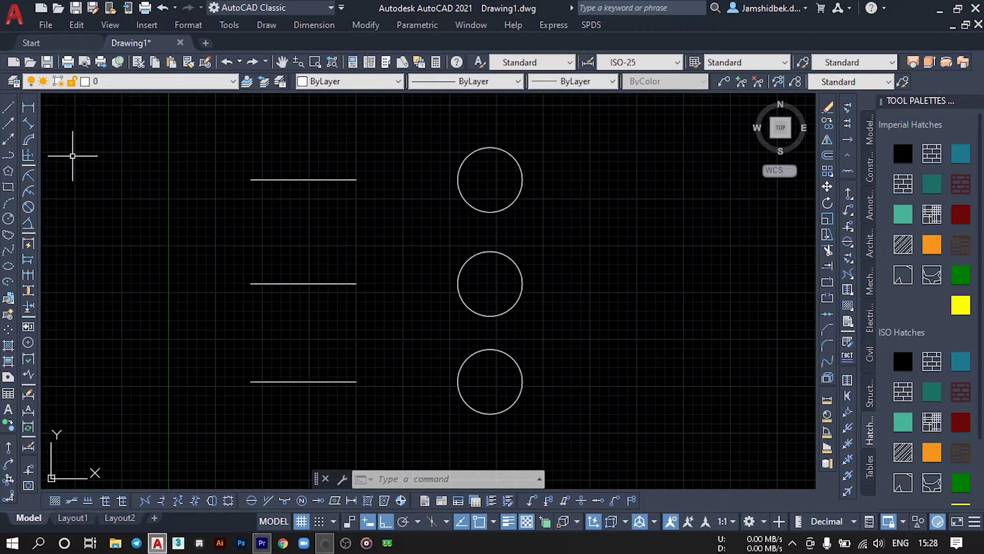
{"action": "left_click", "coordinate": [72, 155]}
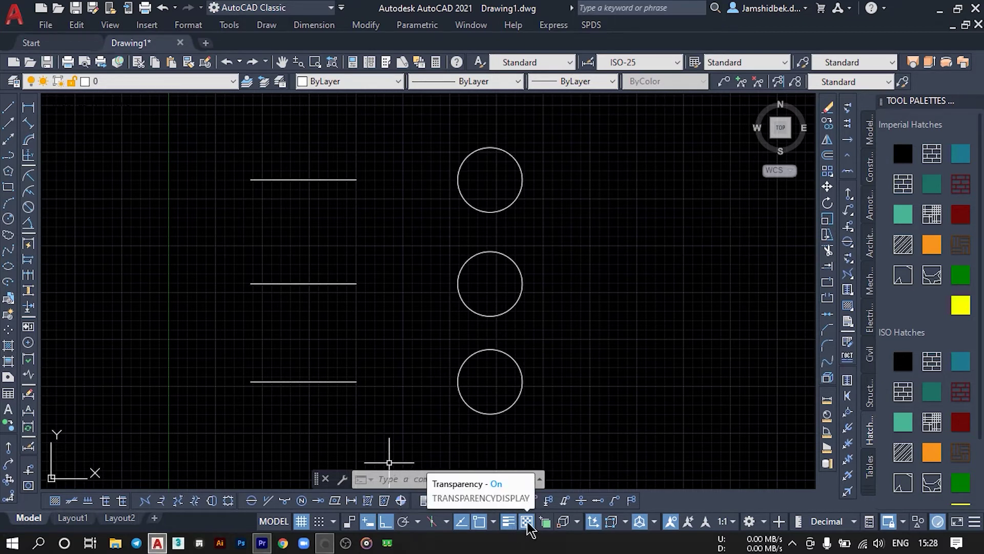
Toggle lineweight display, then move the top line onto Layer2.
{"action": "left_click", "coordinate": [510, 523]}
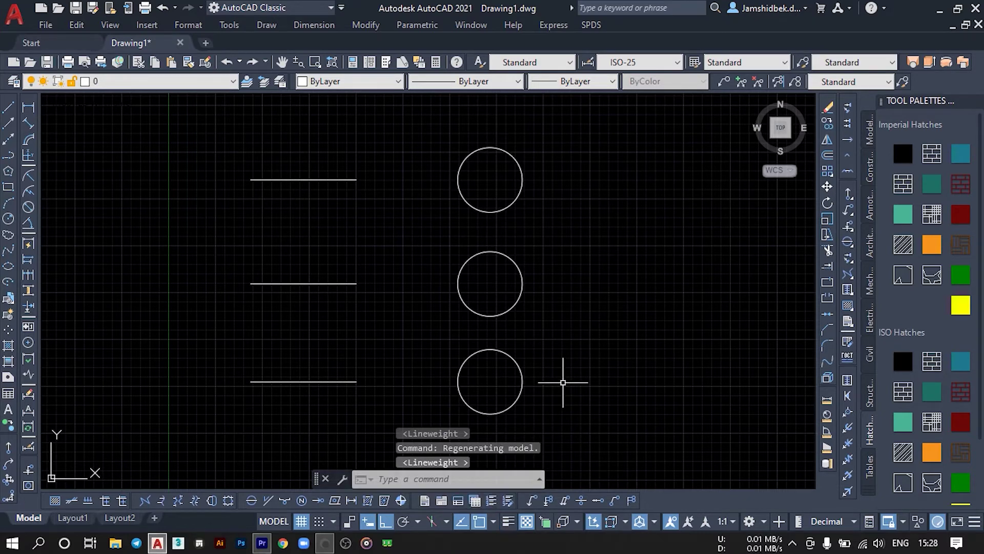
{"action": "key", "text": "Escape"}
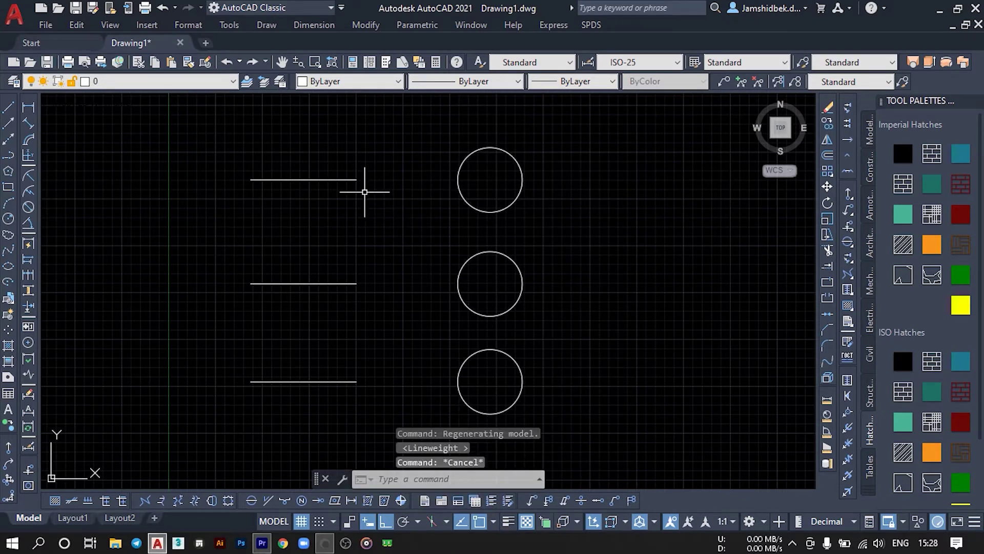
{"action": "left_click", "coordinate": [364, 192]}
{"action": "left_click", "coordinate": [245, 166]}
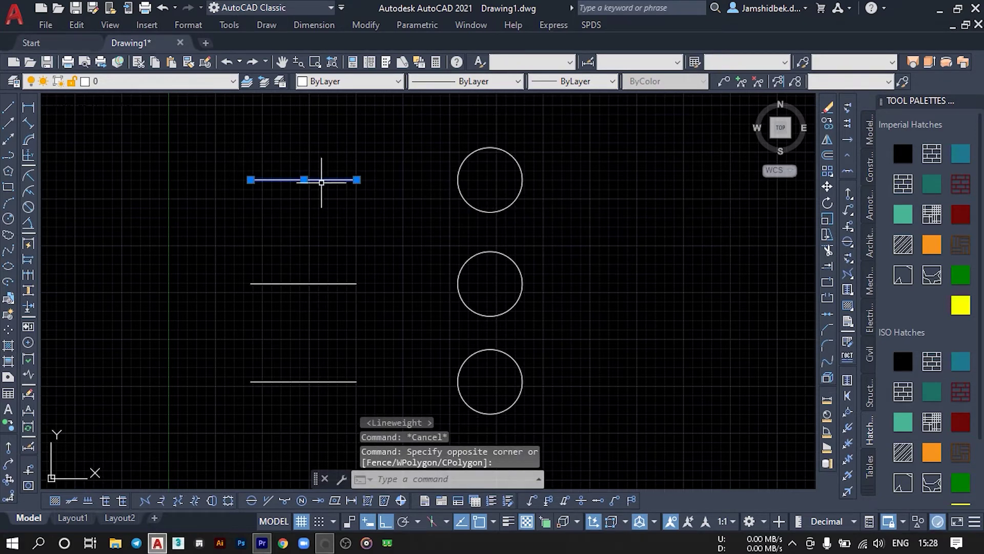
{"action": "left_click", "coordinate": [149, 82]}
{"action": "left_click", "coordinate": [123, 117]}
Put both the top and middle lines on Layer1.
{"action": "left_click", "coordinate": [382, 321]}
{"action": "left_click", "coordinate": [259, 268]}
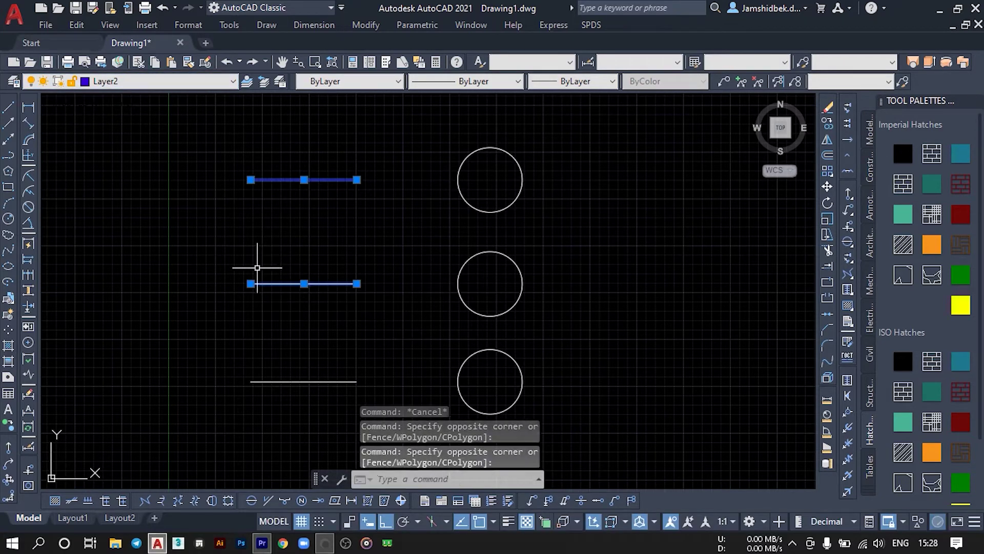
{"action": "left_click", "coordinate": [215, 82]}
{"action": "left_click", "coordinate": [155, 105]}
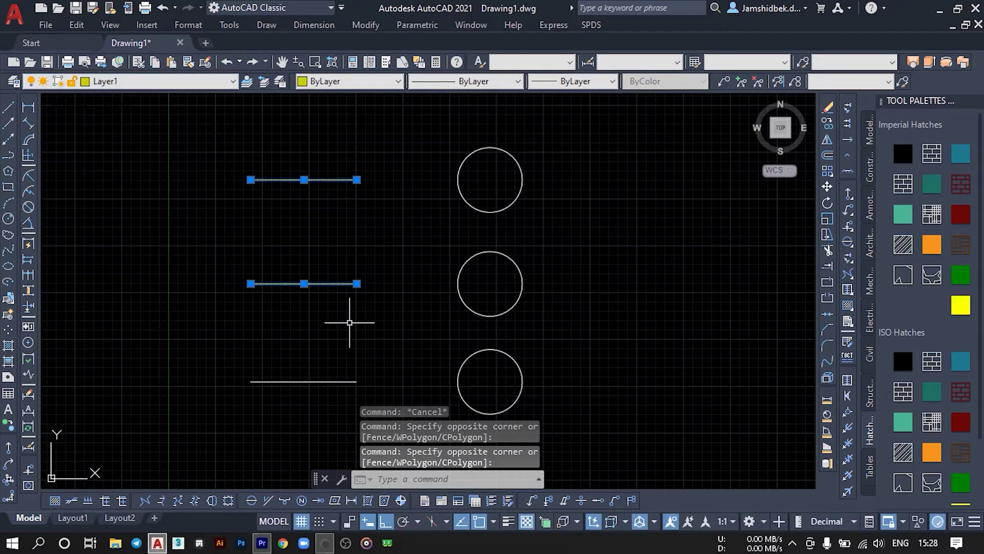
{"action": "key", "text": "Escape"}
Move the middle line and the middle circle onto Layer2.
{"action": "left_click", "coordinate": [367, 269]}
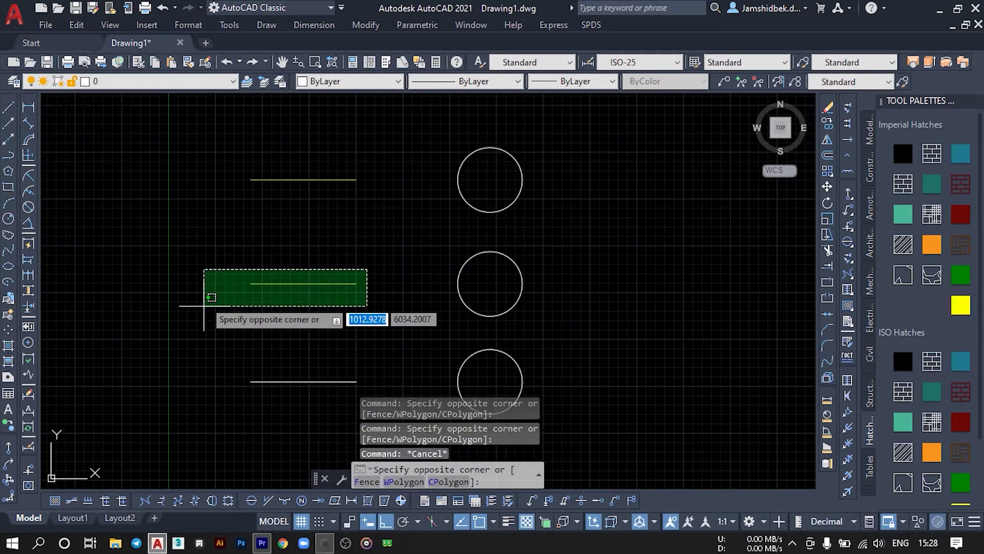
{"action": "left_click", "coordinate": [204, 306]}
{"action": "left_click", "coordinate": [164, 82]}
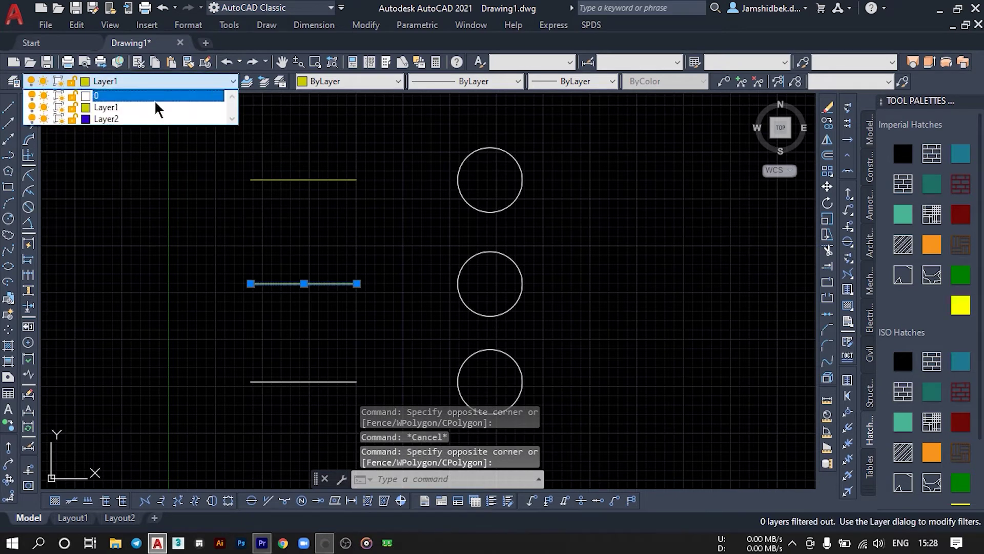
{"action": "left_click", "coordinate": [127, 117]}
{"action": "key", "text": "Escape"}
{"action": "middle_click_drag", "start_coordinate": [395, 323], "coordinate": [376, 300]}
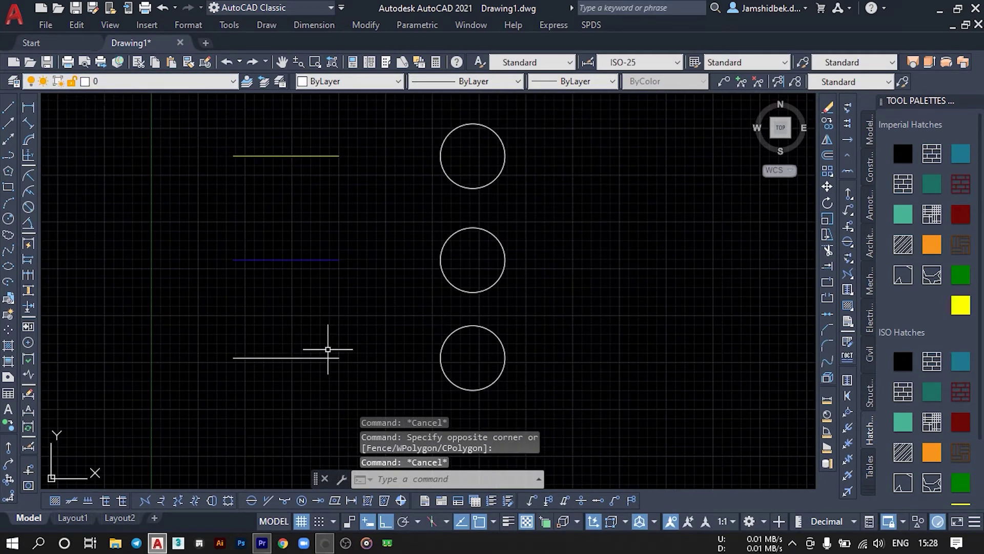
{"action": "left_click", "coordinate": [510, 299]}
{"action": "left_click", "coordinate": [451, 256]}
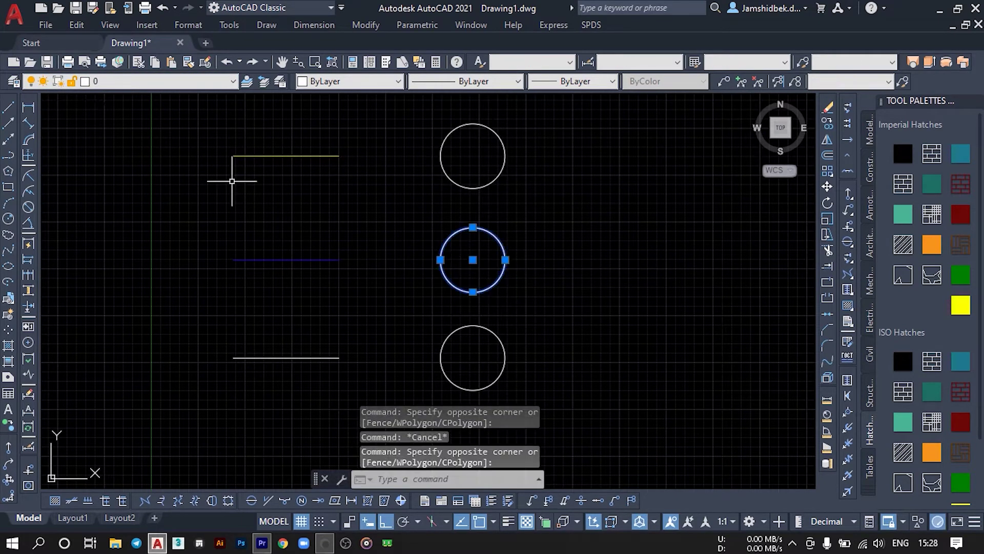
{"action": "left_click", "coordinate": [195, 81]}
{"action": "left_click", "coordinate": [128, 119]}
{"action": "key", "text": "Escape"}
Put the top circle and top line on Layer1.
{"action": "left_click", "coordinate": [584, 195]}
{"action": "left_click", "coordinate": [205, 109]}
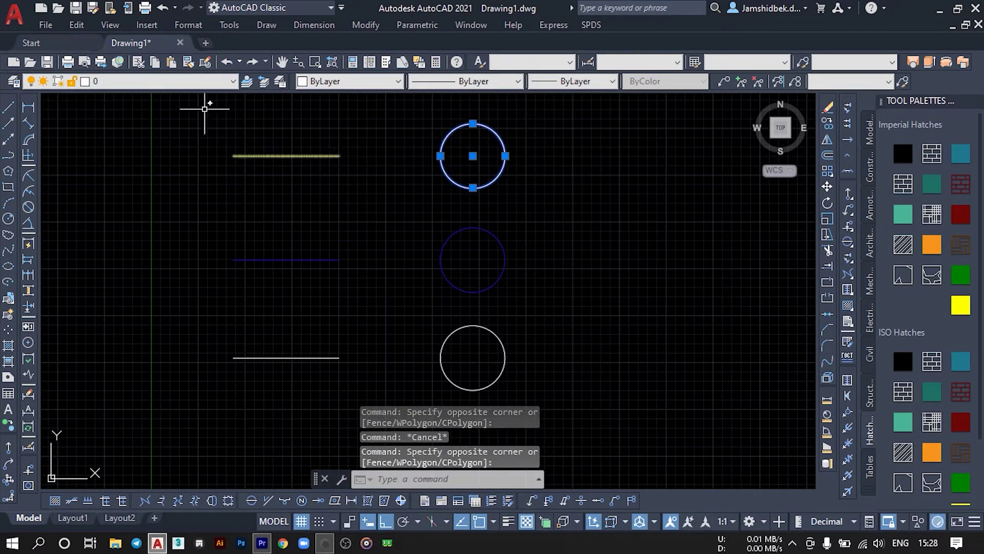
{"action": "left_click", "coordinate": [169, 82]}
{"action": "left_click", "coordinate": [125, 110]}
{"action": "key", "text": "Escape"}
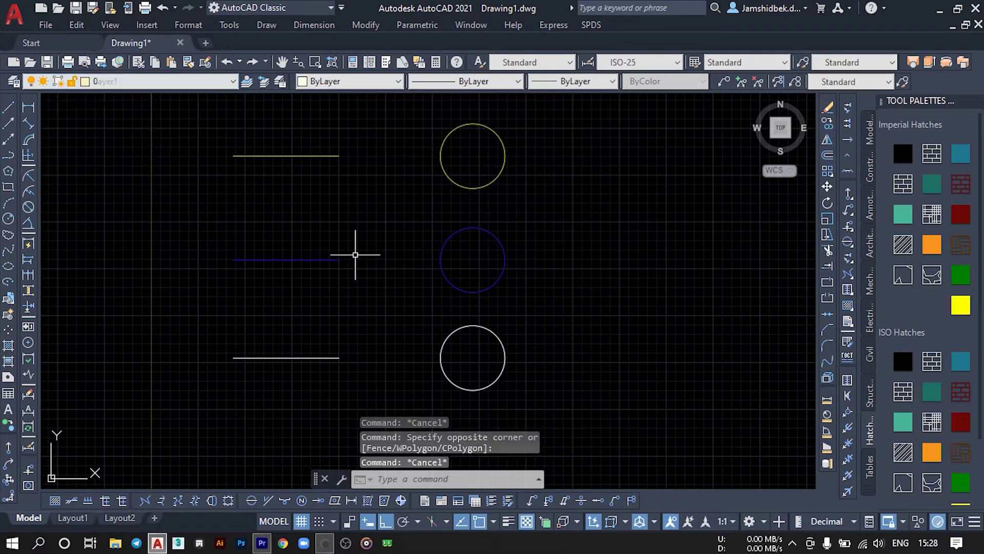
Zoom in and out on the drawing and pan to recentre it.
{"action": "scroll", "coordinate": [518, 259], "scroll_direction": "up", "scroll_amount": 2}
{"action": "scroll", "coordinate": [470, 252], "scroll_direction": "up", "scroll_amount": 4}
{"action": "scroll", "coordinate": [470, 251], "scroll_direction": "up", "scroll_amount": 1}
{"action": "scroll", "coordinate": [487, 229], "scroll_direction": "up", "scroll_amount": 1}
{"action": "scroll", "coordinate": [487, 205], "scroll_direction": "up", "scroll_amount": 2}
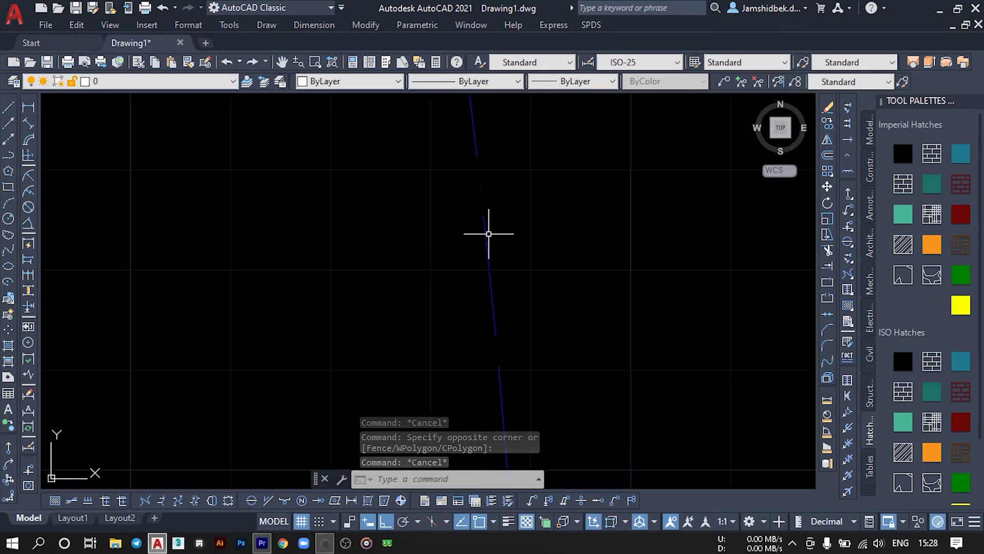
{"action": "scroll", "coordinate": [478, 188], "scroll_direction": "down", "scroll_amount": 1}
{"action": "scroll", "coordinate": [475, 158], "scroll_direction": "down", "scroll_amount": 2}
{"action": "scroll", "coordinate": [472, 301], "scroll_direction": "down", "scroll_amount": 1}
{"action": "scroll", "coordinate": [454, 248], "scroll_direction": "down", "scroll_amount": 5}
{"action": "scroll", "coordinate": [454, 248], "scroll_direction": "up", "scroll_amount": 4}
{"action": "scroll", "coordinate": [596, 291], "scroll_direction": "up", "scroll_amount": 2}
{"action": "scroll", "coordinate": [505, 268], "scroll_direction": "up", "scroll_amount": 2}
{"action": "scroll", "coordinate": [510, 268], "scroll_direction": "up", "scroll_amount": 2}
{"action": "scroll", "coordinate": [474, 278], "scroll_direction": "down", "scroll_amount": 5}
{"action": "scroll", "coordinate": [472, 275], "scroll_direction": "down", "scroll_amount": 5}
{"action": "scroll", "coordinate": [459, 274], "scroll_direction": "down", "scroll_amount": 5}
{"action": "middle_click_drag", "start_coordinate": [459, 275], "coordinate": [536, 228]}
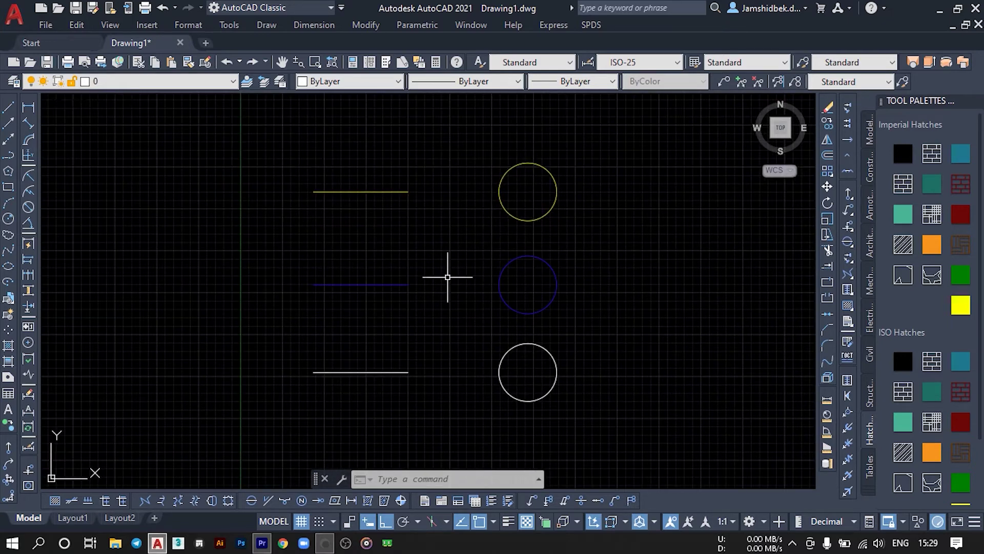
Turn on lineweight display and zoom in to view the thick blue line and circle.
{"action": "left_click", "coordinate": [516, 524]}
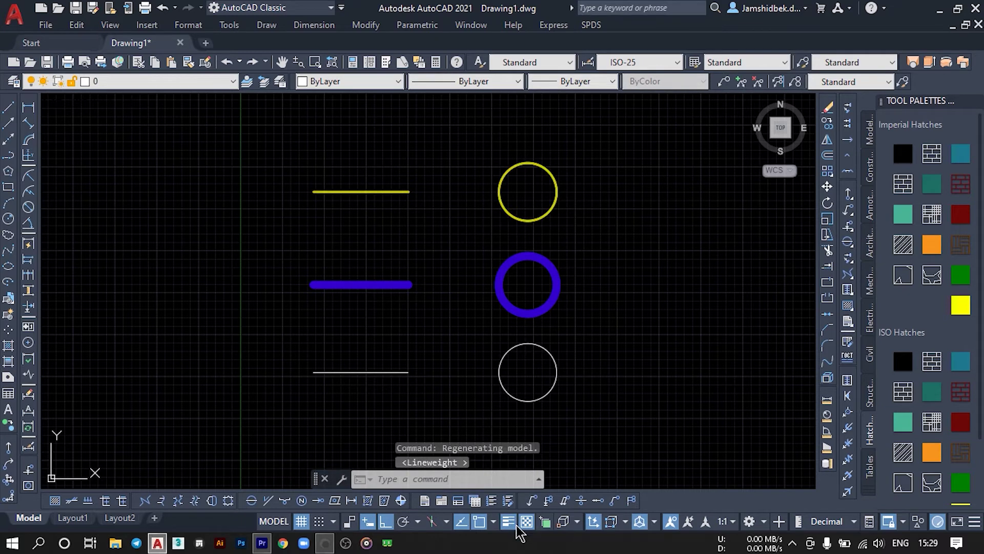
{"action": "scroll", "coordinate": [554, 292], "scroll_direction": "up", "scroll_amount": 2}
{"action": "scroll", "coordinate": [556, 292], "scroll_direction": "up", "scroll_amount": 8}
{"action": "scroll", "coordinate": [556, 292], "scroll_direction": "up", "scroll_amount": 2}
{"action": "scroll", "coordinate": [561, 292], "scroll_direction": "up", "scroll_amount": 2}
{"action": "scroll", "coordinate": [569, 297], "scroll_direction": "up", "scroll_amount": 2}
{"action": "scroll", "coordinate": [466, 283], "scroll_direction": "down", "scroll_amount": 5}
{"action": "scroll", "coordinate": [487, 285], "scroll_direction": "down", "scroll_amount": 8}
{"action": "scroll", "coordinate": [512, 287], "scroll_direction": "down", "scroll_amount": 1}
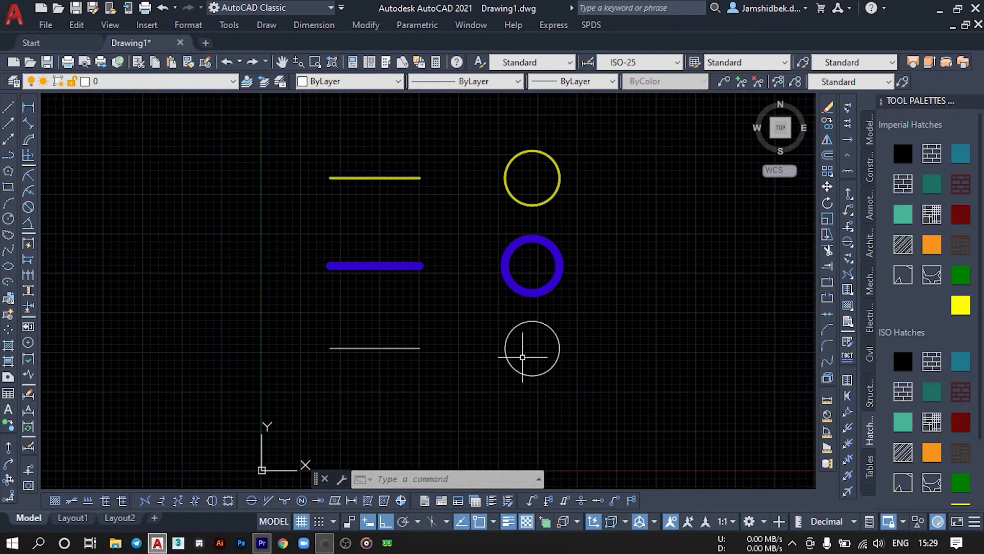
{"action": "left_click", "coordinate": [13, 82]}
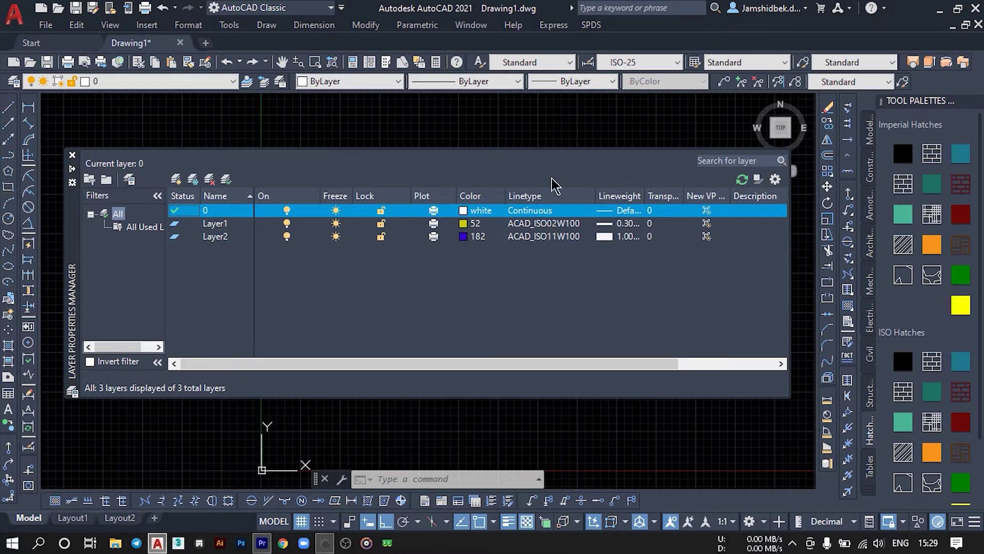
{"action": "left_click", "coordinate": [444, 211]}
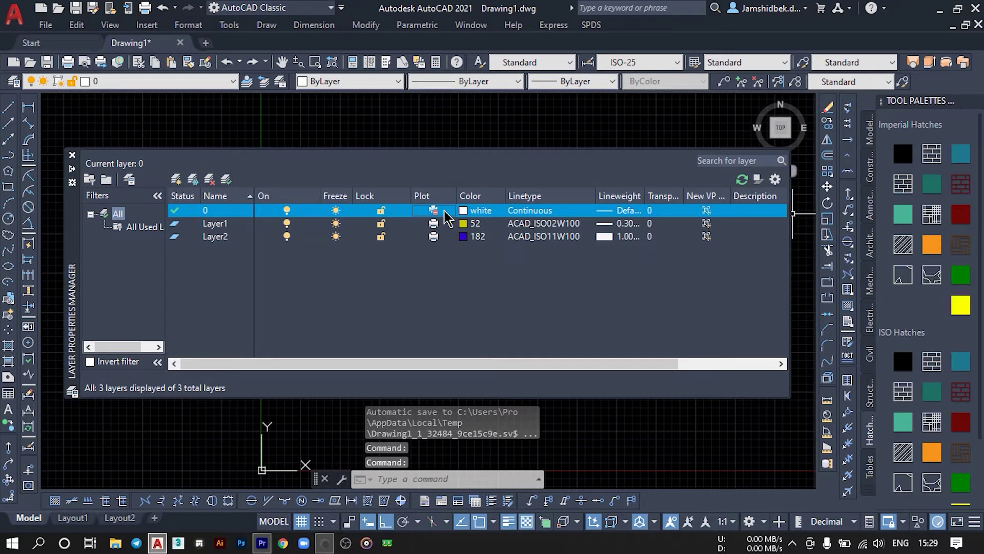
{"action": "left_click", "coordinate": [444, 211]}
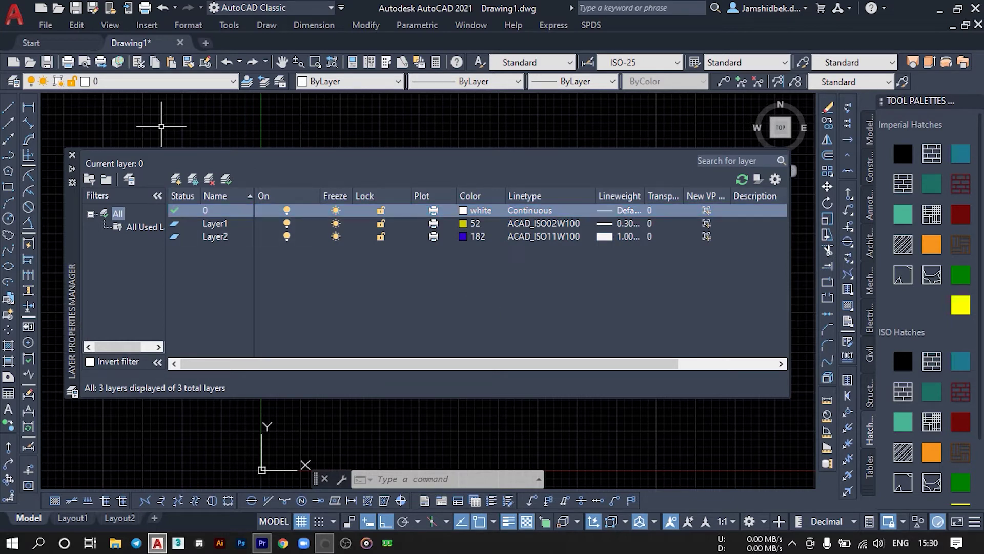
{"action": "left_click", "coordinate": [72, 155]}
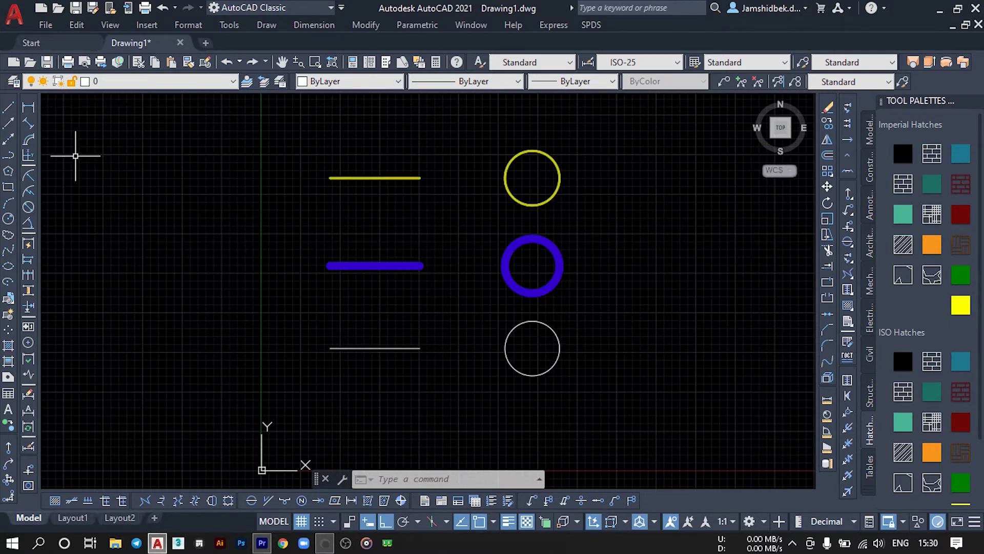
Give the top line an explicit Yellow colour.
{"action": "right_click", "coordinate": [295, 80]}
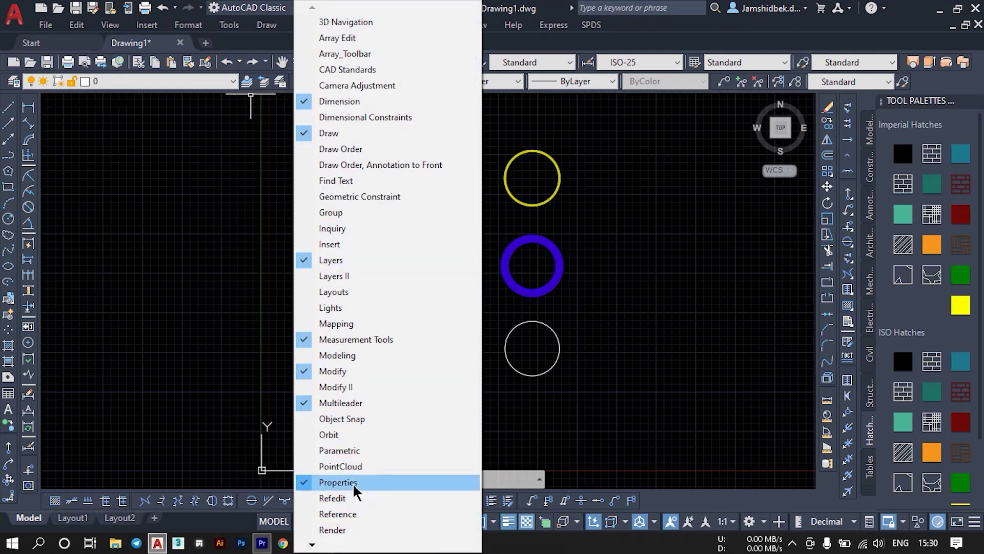
{"action": "left_click", "coordinate": [694, 293]}
{"action": "key", "text": "Escape"}
{"action": "key", "text": "Escape"}
{"action": "left_click", "coordinate": [453, 197]}
{"action": "left_click", "coordinate": [384, 166]}
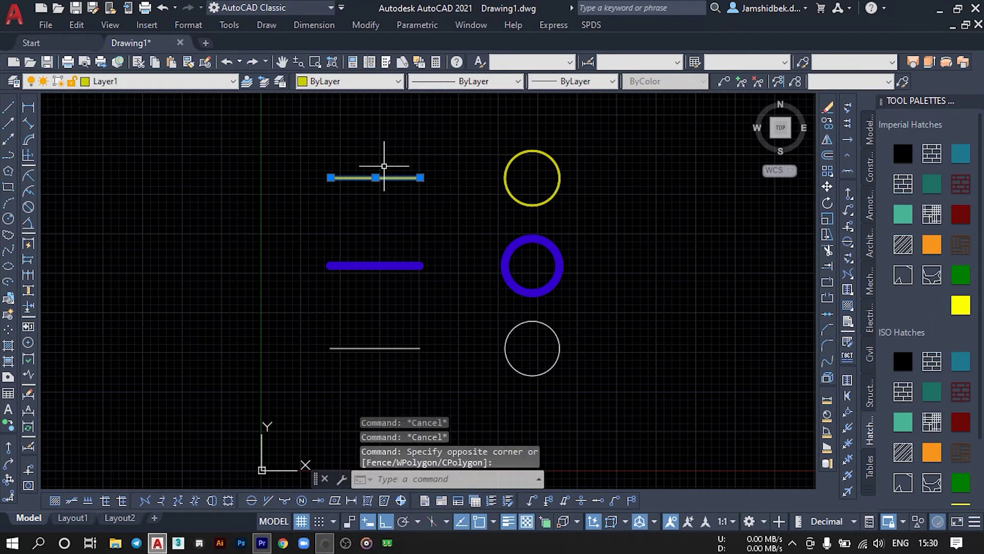
{"action": "left_click", "coordinate": [380, 82]}
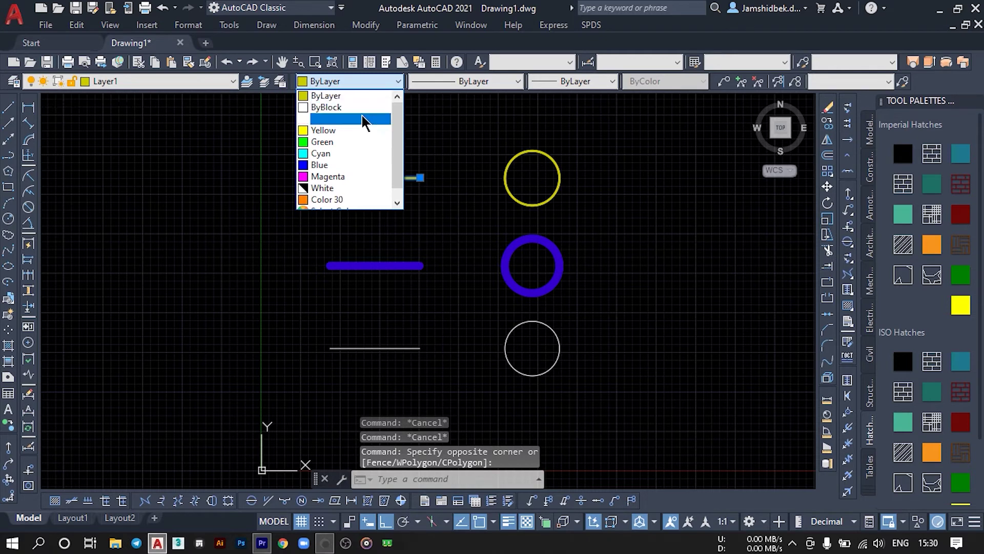
{"action": "left_click", "coordinate": [351, 131]}
{"action": "key", "text": "Escape"}
Set the top circle's linetype to TRACKS.
{"action": "left_click", "coordinate": [598, 208]}
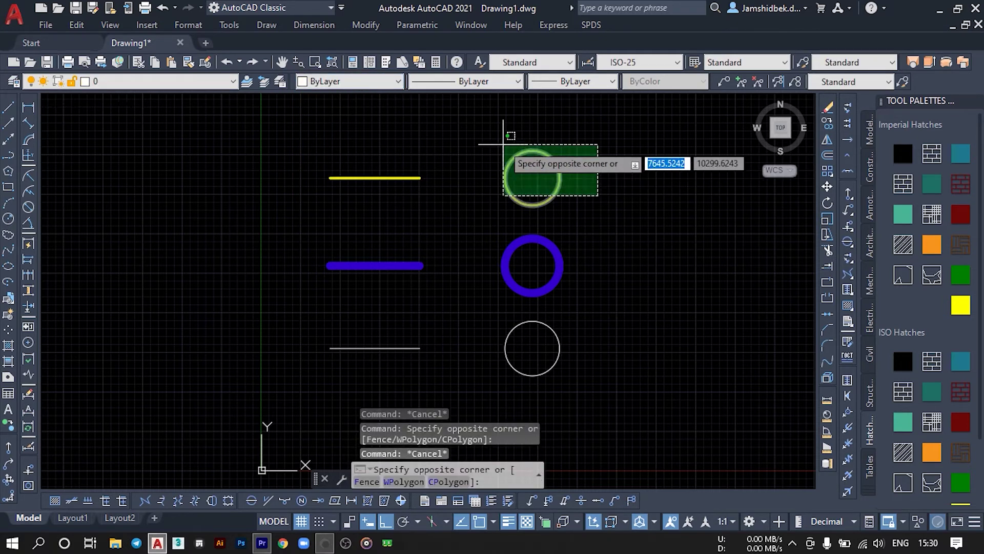
{"action": "left_click", "coordinate": [462, 103]}
{"action": "left_click", "coordinate": [464, 82]}
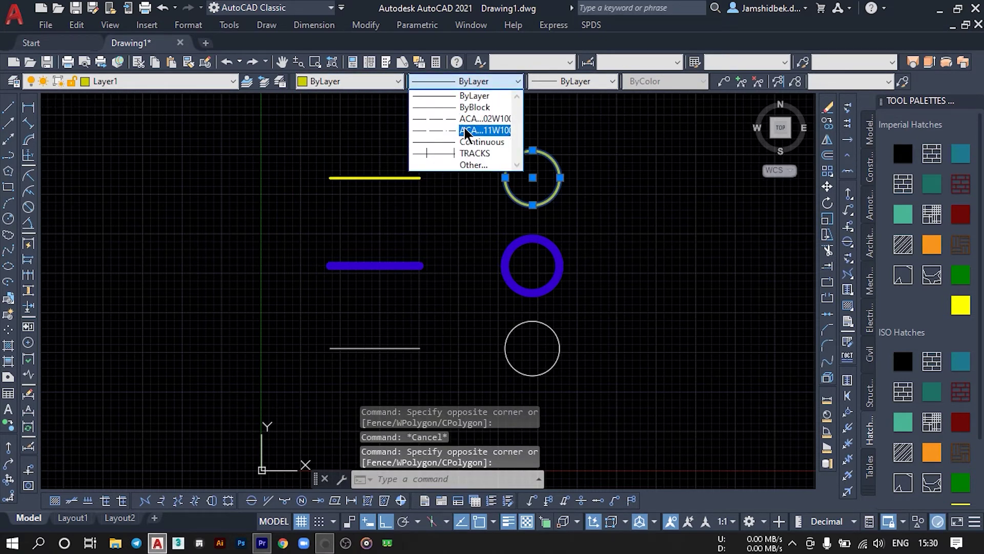
{"action": "left_click", "coordinate": [463, 146]}
{"action": "left_click", "coordinate": [487, 82]}
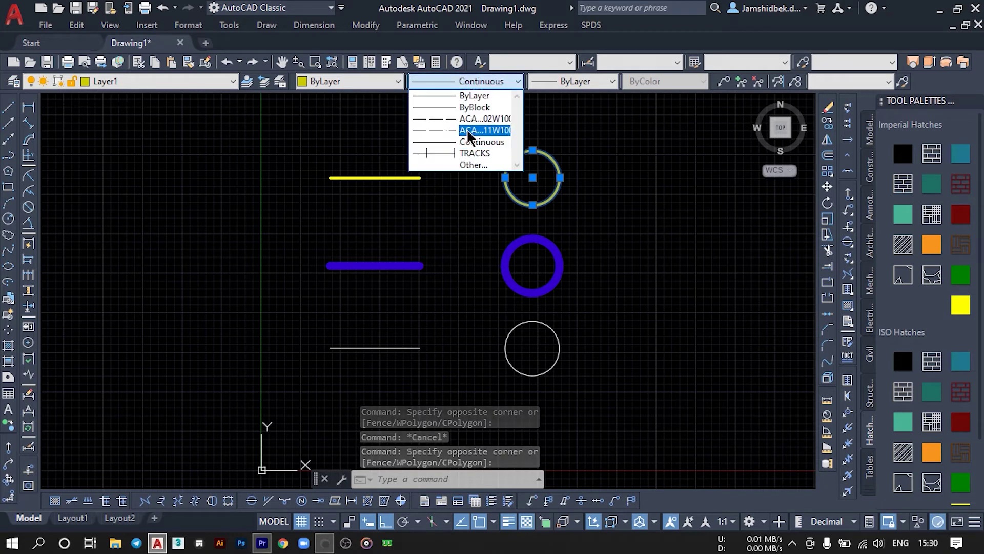
{"action": "left_click", "coordinate": [469, 152]}
{"action": "key", "text": "Escape"}
Zoom in and reopen the layer properties list.
{"action": "scroll", "coordinate": [542, 152], "scroll_direction": "up", "scroll_amount": 3}
{"action": "scroll", "coordinate": [542, 152], "scroll_direction": "up", "scroll_amount": 3}
{"action": "scroll", "coordinate": [566, 145], "scroll_direction": "up", "scroll_amount": 3}
{"action": "scroll", "coordinate": [527, 176], "scroll_direction": "up", "scroll_amount": 2}
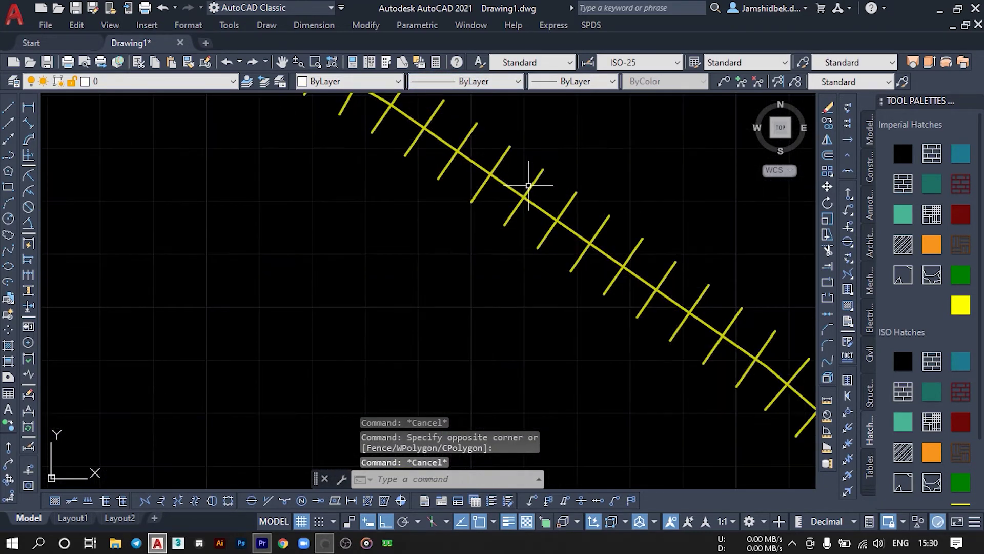
{"action": "left_click", "coordinate": [14, 81]}
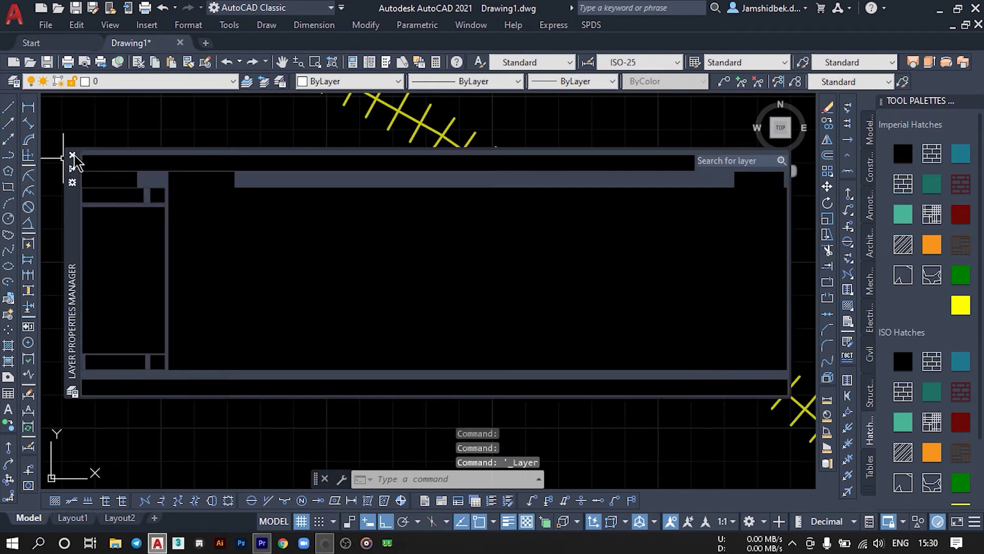
Try the TRACKS circle's lineweight at 1.00 mm, then 0.09 mm, then reset it to Default.
{"action": "scroll", "coordinate": [483, 222], "scroll_direction": "down", "scroll_amount": 1}
{"action": "scroll", "coordinate": [484, 222], "scroll_direction": "down", "scroll_amount": 3}
{"action": "scroll", "coordinate": [556, 308], "scroll_direction": "up", "scroll_amount": 3}
{"action": "scroll", "coordinate": [560, 312], "scroll_direction": "up", "scroll_amount": 2}
{"action": "scroll", "coordinate": [378, 286], "scroll_direction": "up", "scroll_amount": 2}
{"action": "left_click", "coordinate": [628, 302]}
{"action": "left_click", "coordinate": [334, 216]}
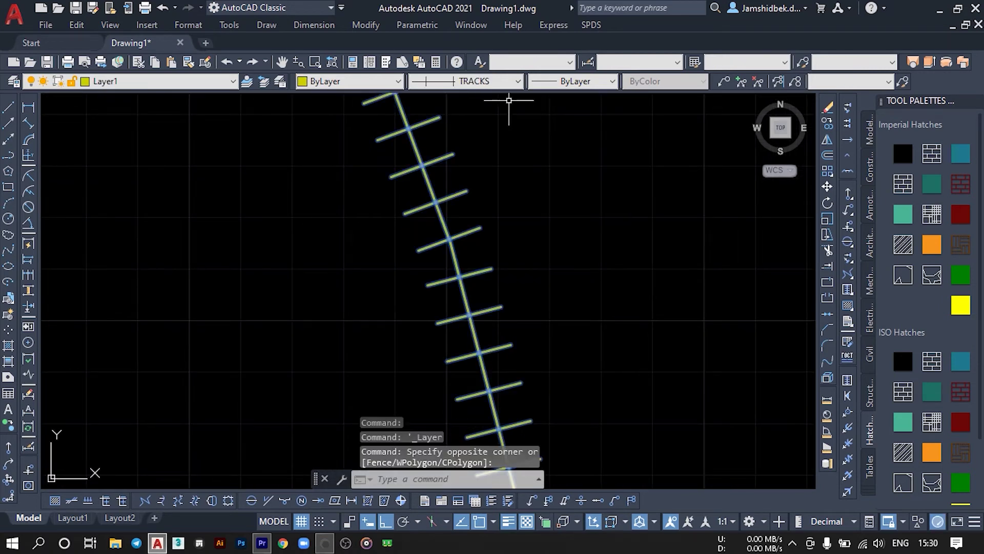
{"action": "left_click", "coordinate": [604, 86]}
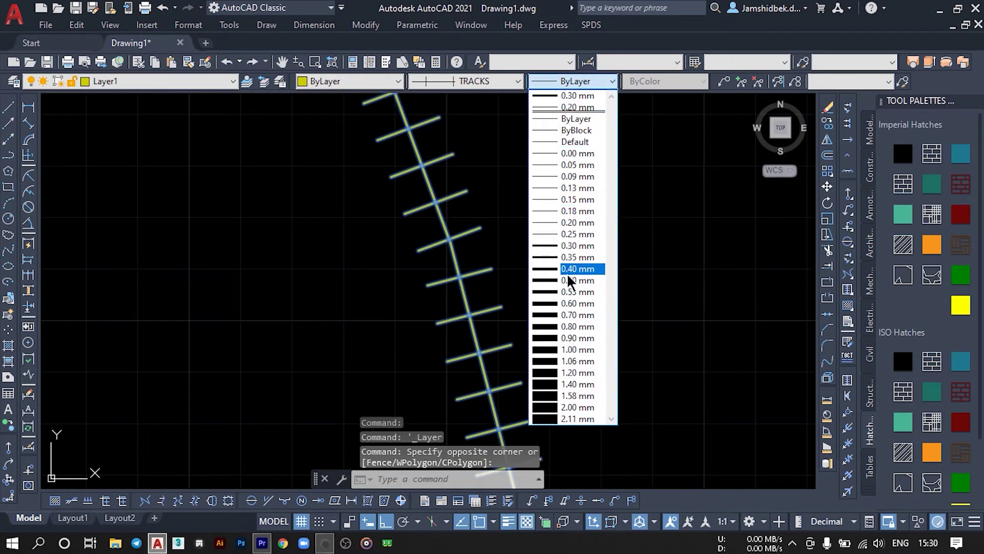
{"action": "left_click", "coordinate": [569, 349]}
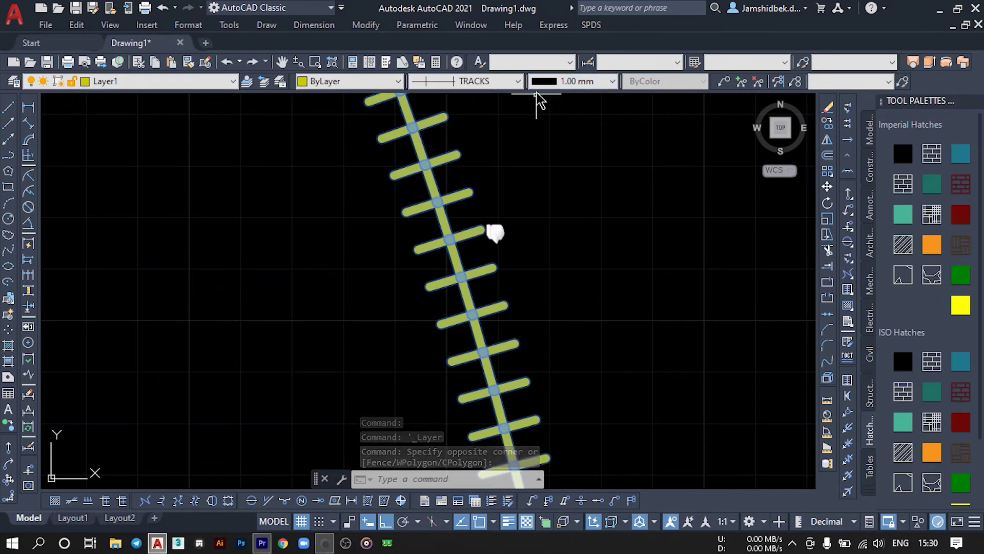
{"action": "left_click", "coordinate": [557, 83]}
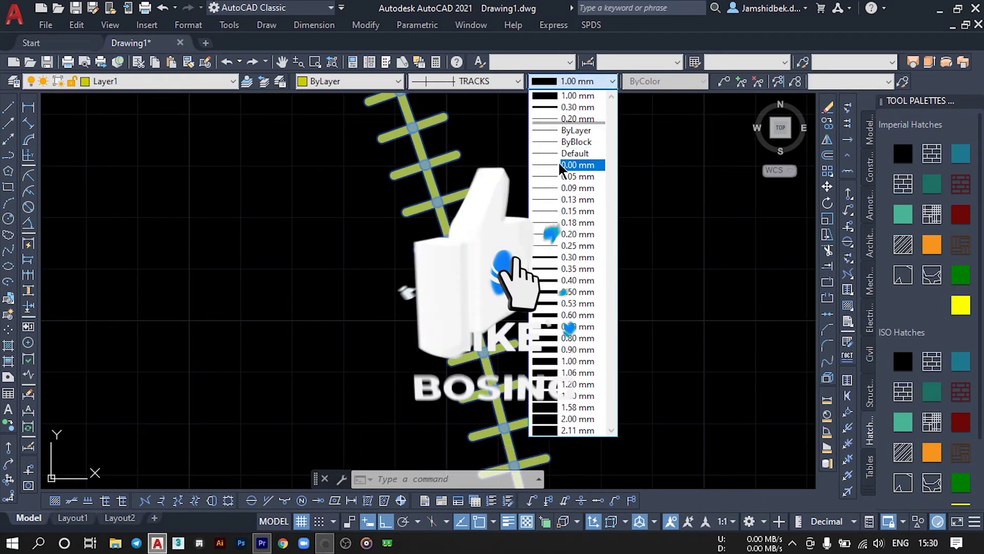
{"action": "left_click", "coordinate": [569, 187]}
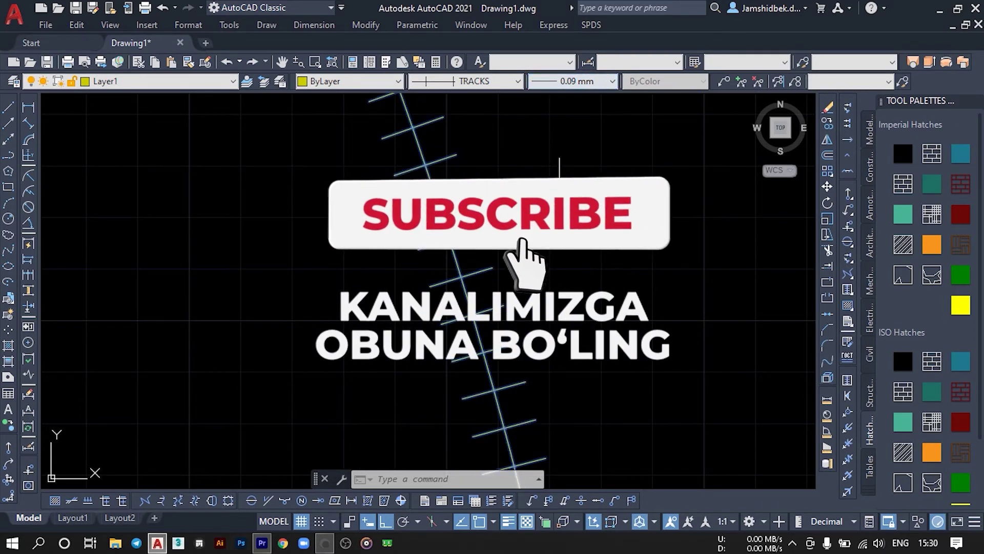
{"action": "left_click", "coordinate": [577, 81]}
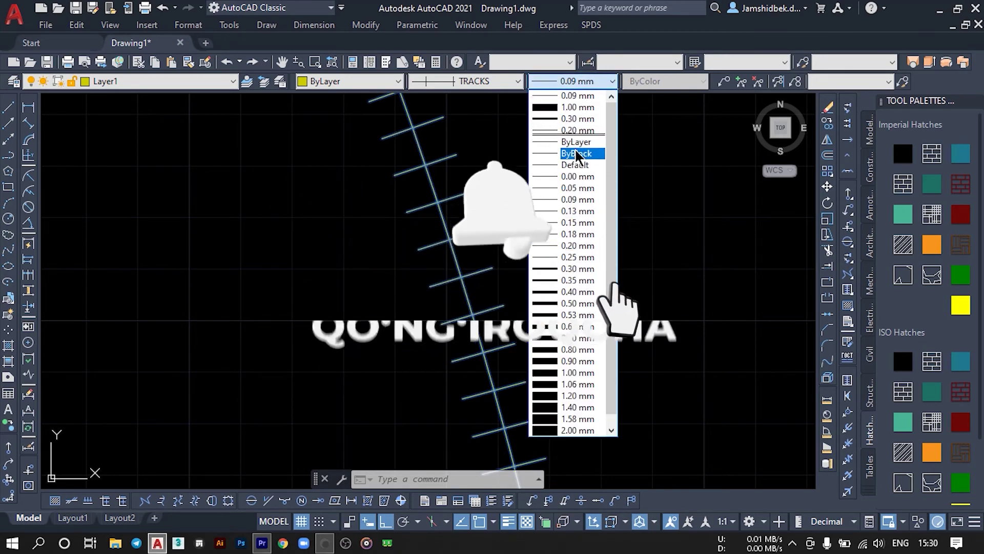
{"action": "left_click", "coordinate": [577, 165]}
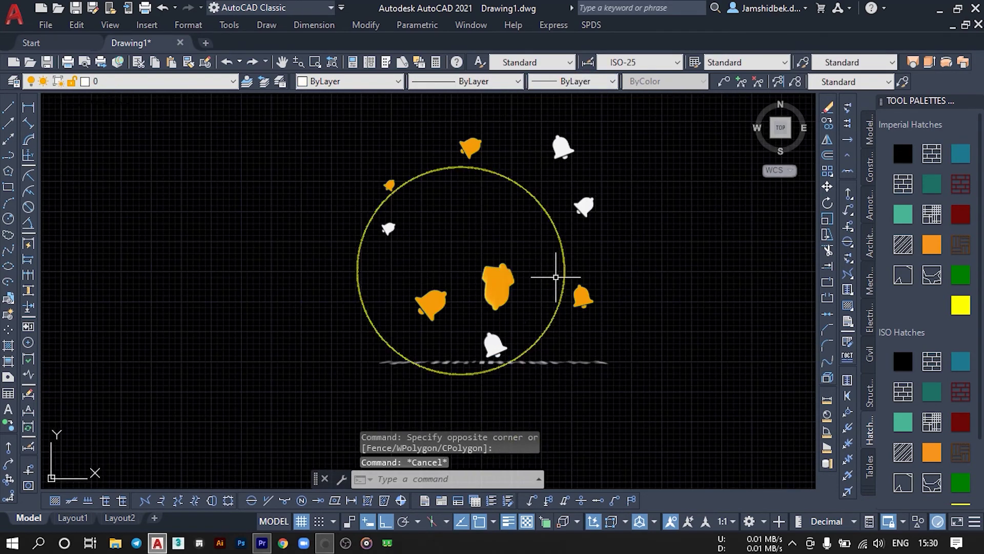
Give the middle circle and middle line an explicit Magenta colour.
{"action": "scroll", "coordinate": [585, 205], "scroll_direction": "down", "scroll_amount": 5}
{"action": "scroll", "coordinate": [567, 249], "scroll_direction": "up", "scroll_amount": 2}
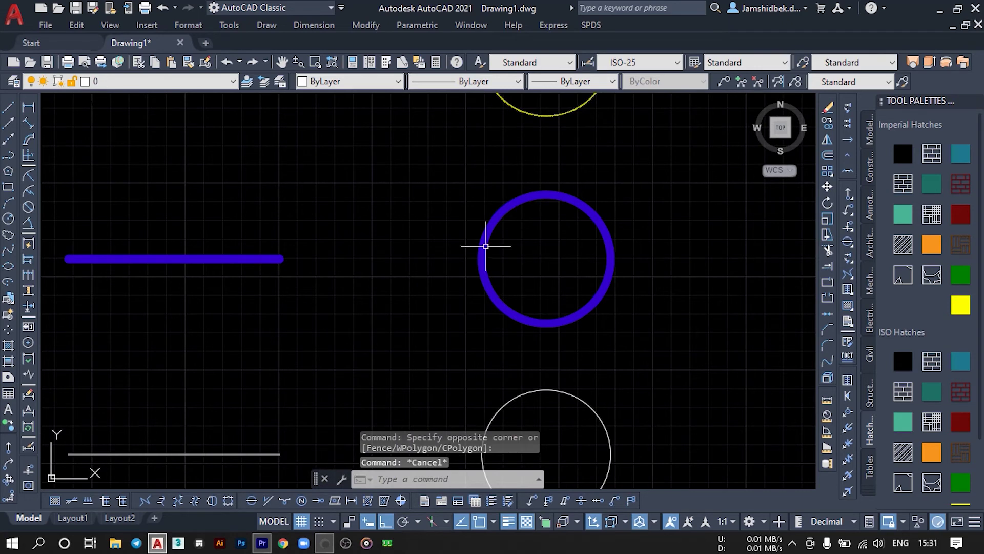
{"action": "left_click", "coordinate": [484, 248]}
{"action": "left_click", "coordinate": [378, 82]}
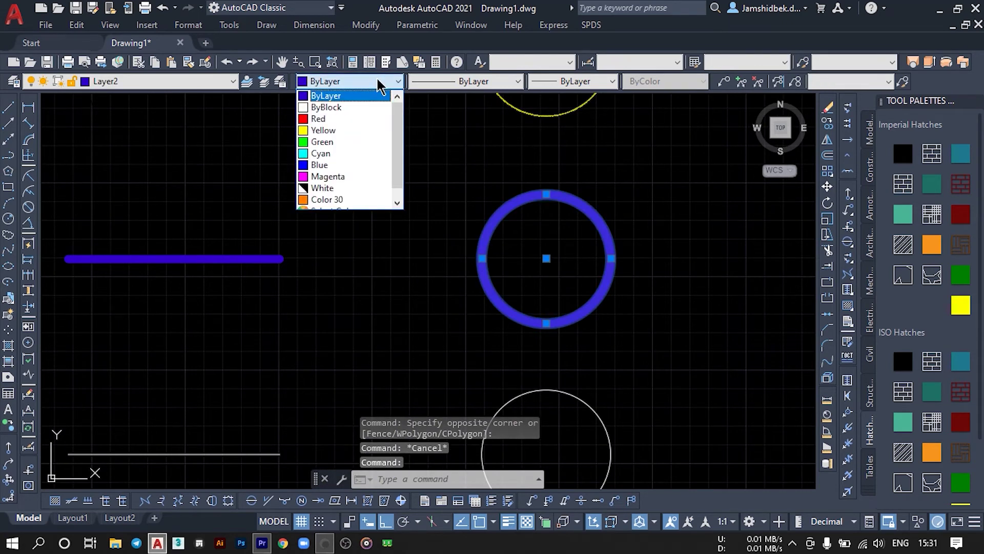
{"action": "left_click", "coordinate": [327, 177]}
{"action": "key", "text": "Escape"}
{"action": "middle_click_drag", "start_coordinate": [290, 309], "coordinate": [329, 285]}
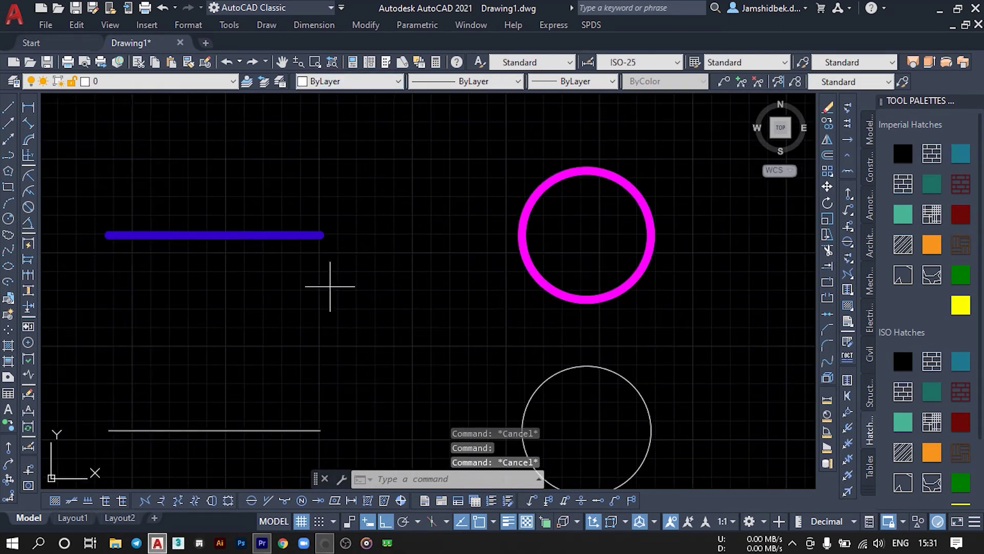
{"action": "left_click", "coordinate": [329, 285]}
{"action": "left_click", "coordinate": [173, 186]}
{"action": "left_click", "coordinate": [360, 81]}
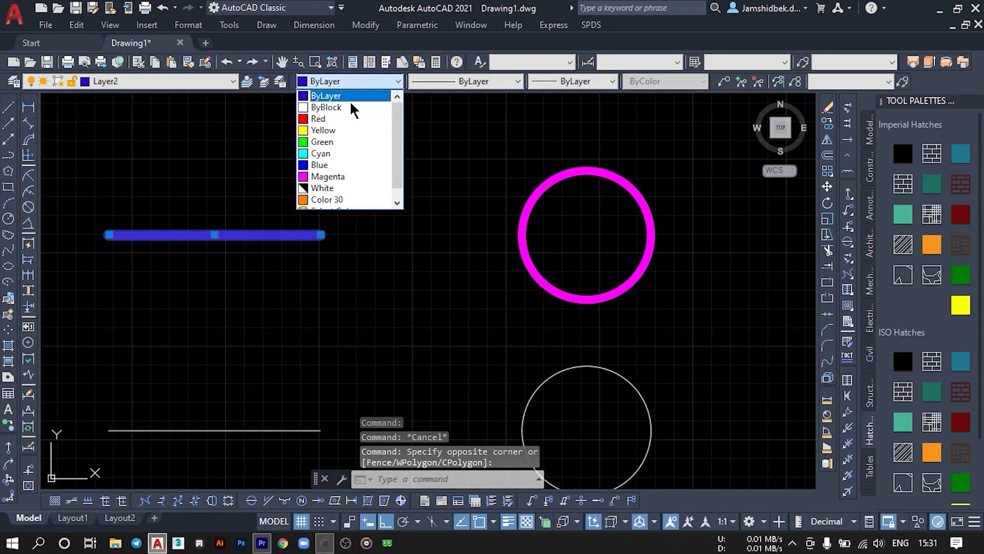
{"action": "left_click", "coordinate": [321, 175]}
{"action": "scroll", "coordinate": [528, 242], "scroll_direction": "down", "scroll_amount": 2}
{"action": "key", "text": "Escape"}
Select the dashed magenta line and open the Linetype Manager via Other... to load more linetypes.
{"action": "scroll", "coordinate": [537, 241], "scroll_direction": "up", "scroll_amount": 6}
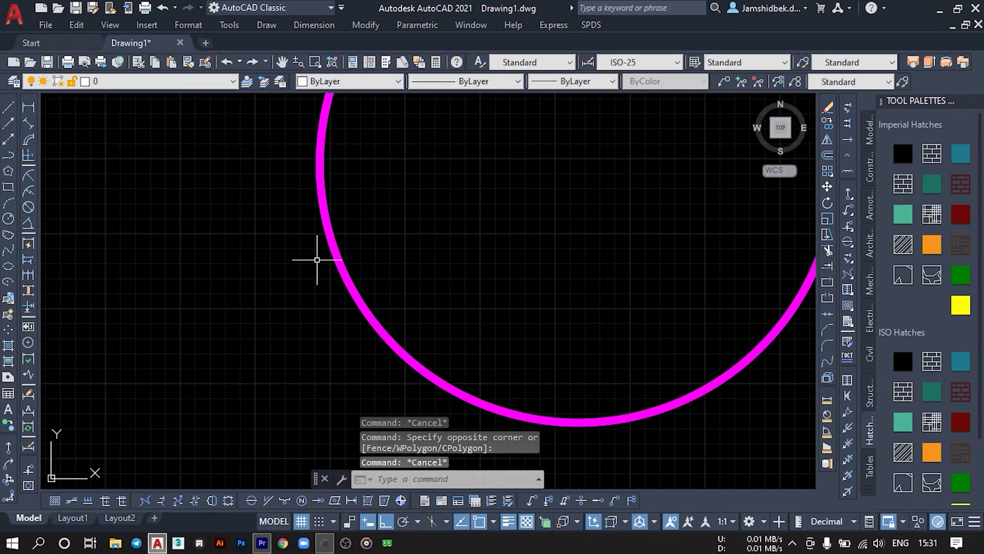
{"action": "scroll", "coordinate": [317, 260], "scroll_direction": "down", "scroll_amount": 3}
{"action": "middle_click_drag", "start_coordinate": [753, 246], "coordinate": [481, 257]}
{"action": "left_click", "coordinate": [494, 209]}
{"action": "left_click", "coordinate": [241, 254]}
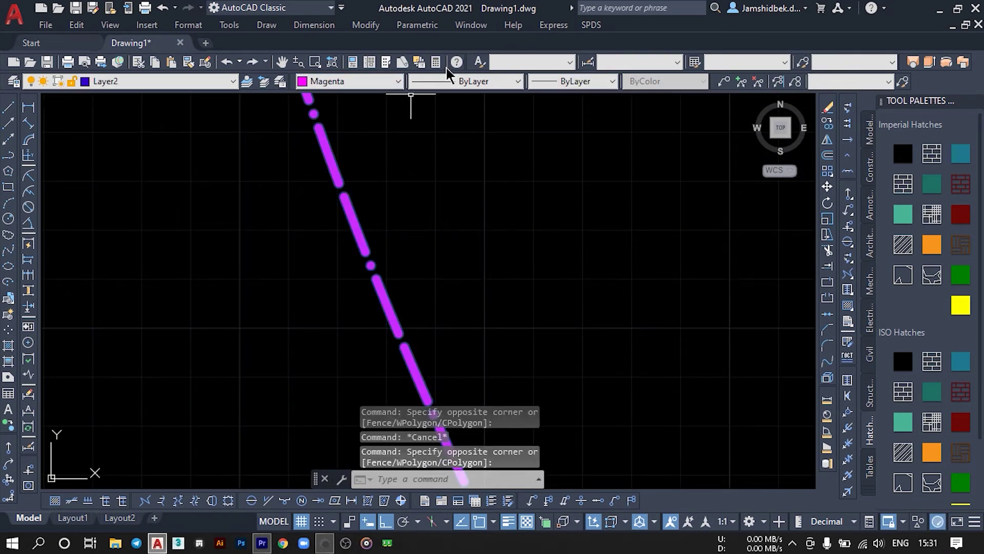
{"action": "left_click", "coordinate": [505, 82]}
{"action": "left_click", "coordinate": [487, 172]}
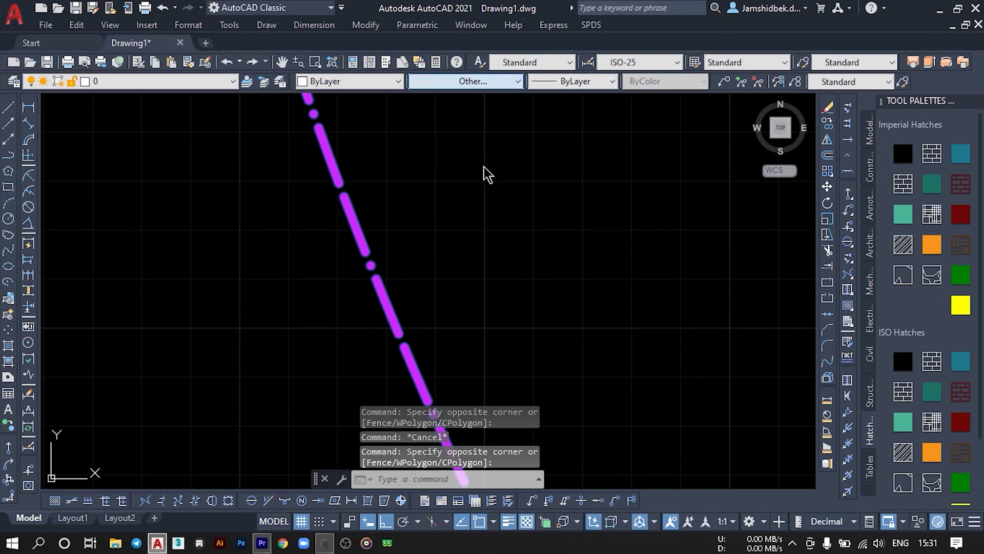
Load the ZIGZAG linetype in the Linetype Manager.
{"action": "left_click", "coordinate": [604, 150]}
{"action": "scroll", "coordinate": [472, 301], "scroll_direction": "down", "scroll_amount": 6}
{"action": "scroll", "coordinate": [472, 300], "scroll_direction": "down", "scroll_amount": 8}
{"action": "scroll", "coordinate": [472, 301], "scroll_direction": "down", "scroll_amount": 5}
{"action": "left_click", "coordinate": [500, 325]}
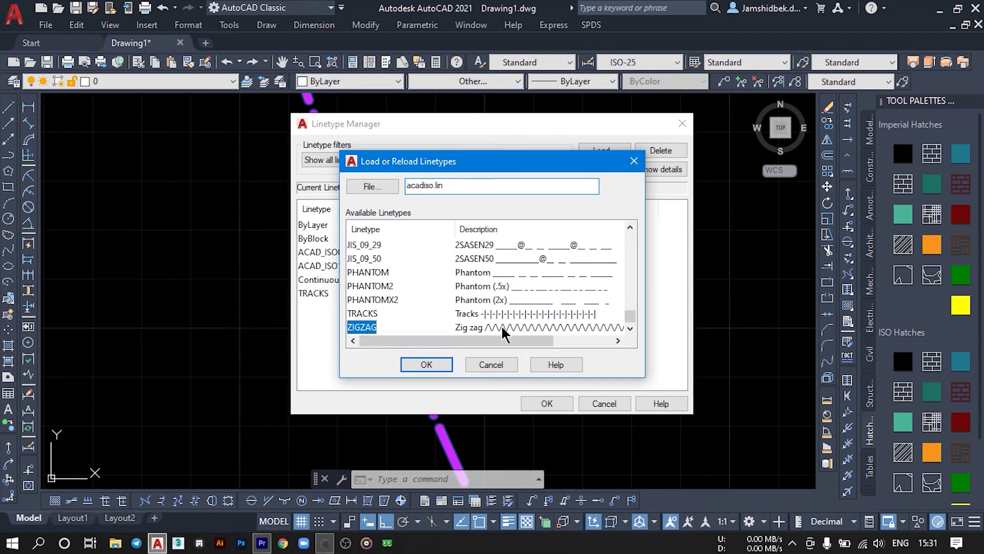
{"action": "left_click", "coordinate": [425, 365]}
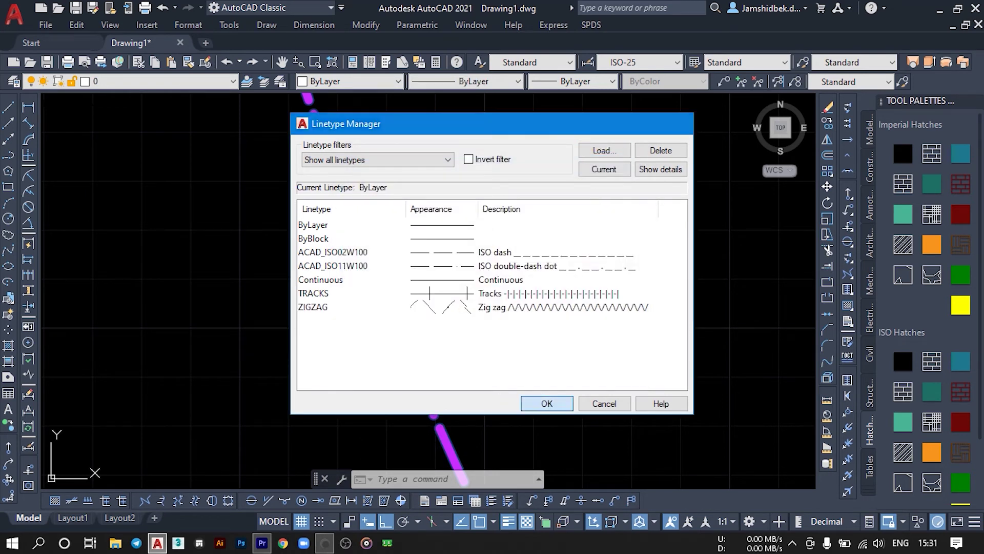
{"action": "left_click", "coordinate": [547, 403]}
Give the magenta Layer2 line the ZIGZAG linetype.
{"action": "scroll", "coordinate": [540, 275], "scroll_direction": "down", "scroll_amount": 2}
{"action": "scroll", "coordinate": [501, 275], "scroll_direction": "up", "scroll_amount": 2}
{"action": "scroll", "coordinate": [543, 240], "scroll_direction": "up", "scroll_amount": 3}
{"action": "scroll", "coordinate": [374, 237], "scroll_direction": "up", "scroll_amount": 3}
{"action": "scroll", "coordinate": [231, 260], "scroll_direction": "up", "scroll_amount": 2}
{"action": "scroll", "coordinate": [246, 248], "scroll_direction": "up", "scroll_amount": 2}
{"action": "middle_click_drag", "start_coordinate": [246, 248], "coordinate": [374, 249]}
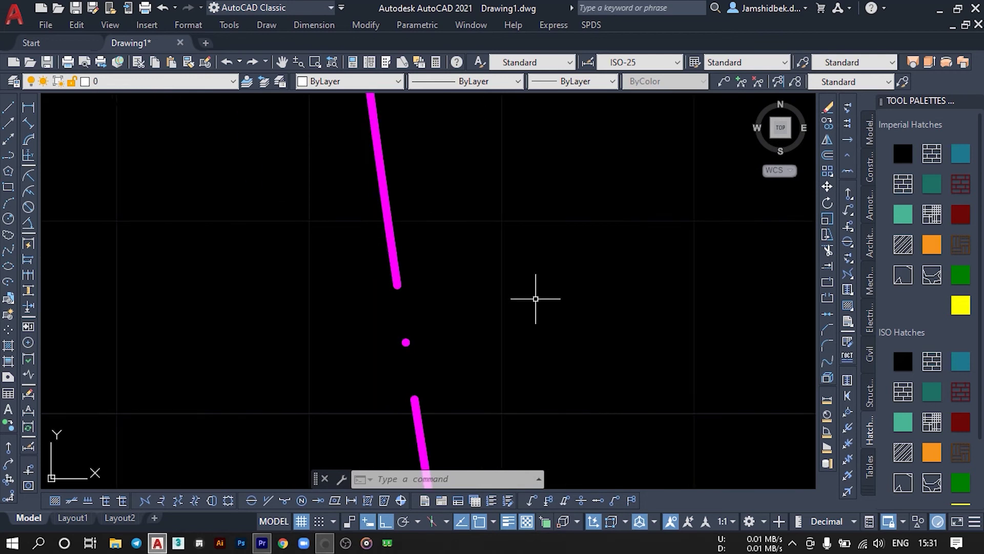
{"action": "left_click", "coordinate": [594, 302]}
{"action": "left_click", "coordinate": [525, 327]}
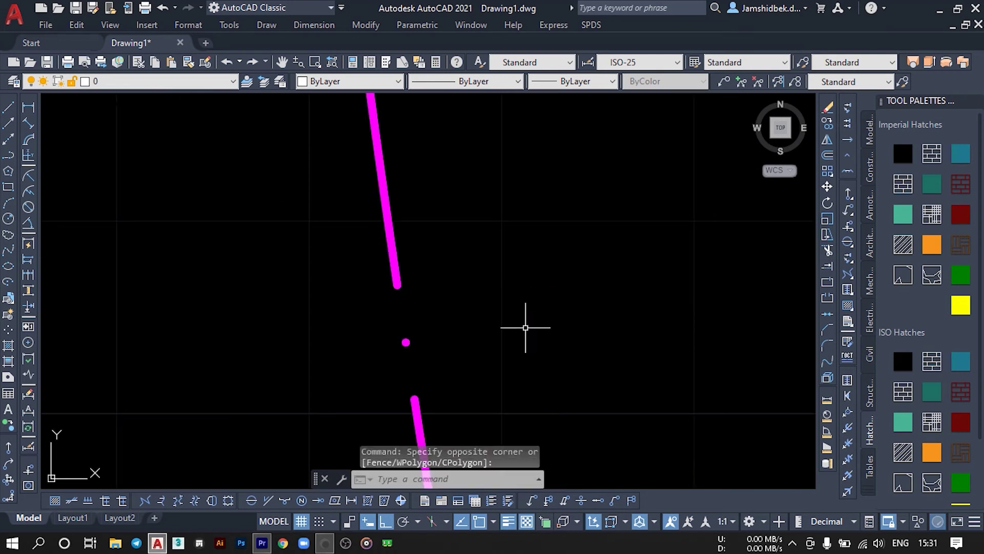
{"action": "left_click", "coordinate": [390, 234]}
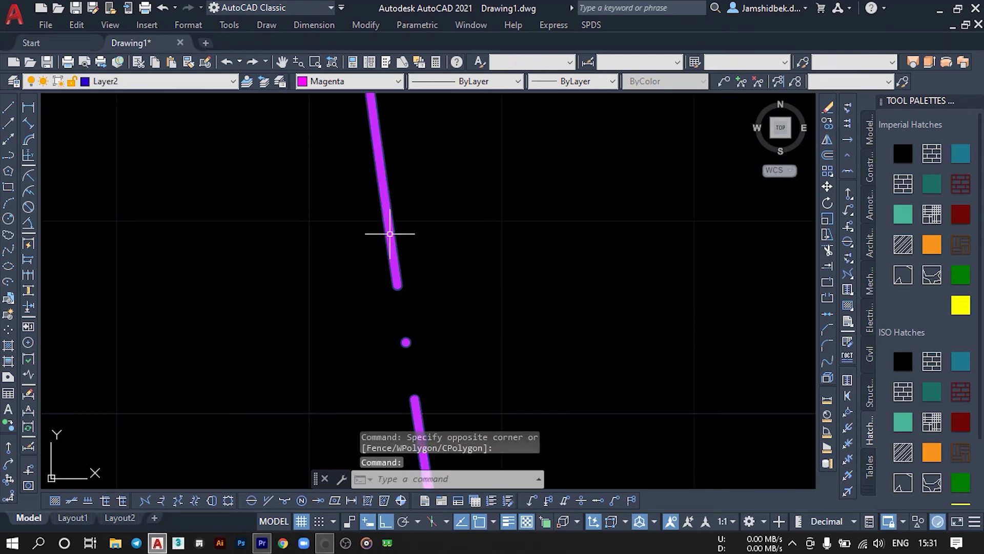
{"action": "left_click", "coordinate": [509, 89]}
{"action": "left_click", "coordinate": [468, 169]}
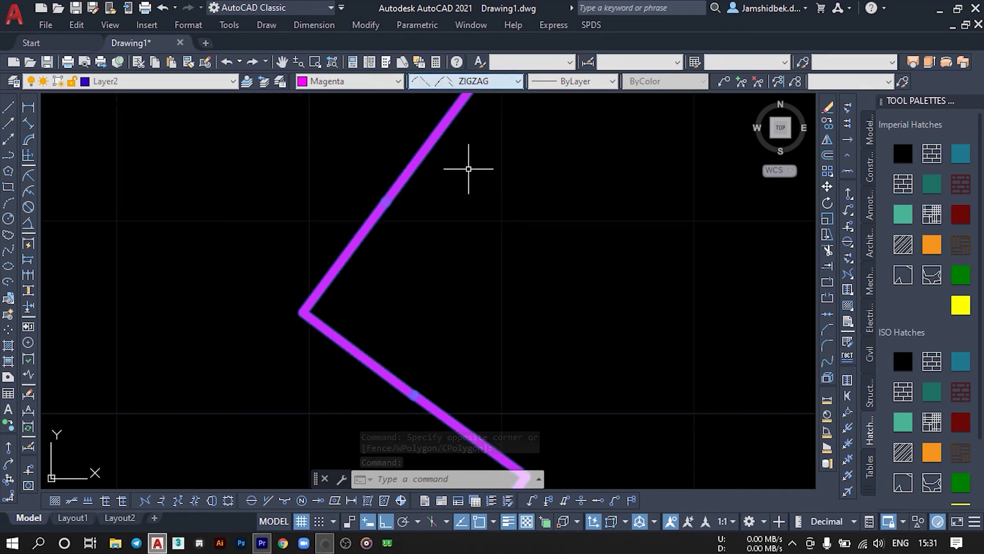
{"action": "key", "text": "Escape"}
Bring the circles into view and select the white circle.
{"action": "scroll", "coordinate": [470, 202], "scroll_direction": "down", "scroll_amount": 2}
{"action": "scroll", "coordinate": [459, 208], "scroll_direction": "down", "scroll_amount": 2}
{"action": "scroll", "coordinate": [488, 222], "scroll_direction": "down", "scroll_amount": 2}
{"action": "scroll", "coordinate": [596, 333], "scroll_direction": "up", "scroll_amount": 3}
{"action": "scroll", "coordinate": [468, 192], "scroll_direction": "up", "scroll_amount": 3}
{"action": "scroll", "coordinate": [569, 306], "scroll_direction": "up", "scroll_amount": 3}
{"action": "scroll", "coordinate": [444, 225], "scroll_direction": "up", "scroll_amount": 2}
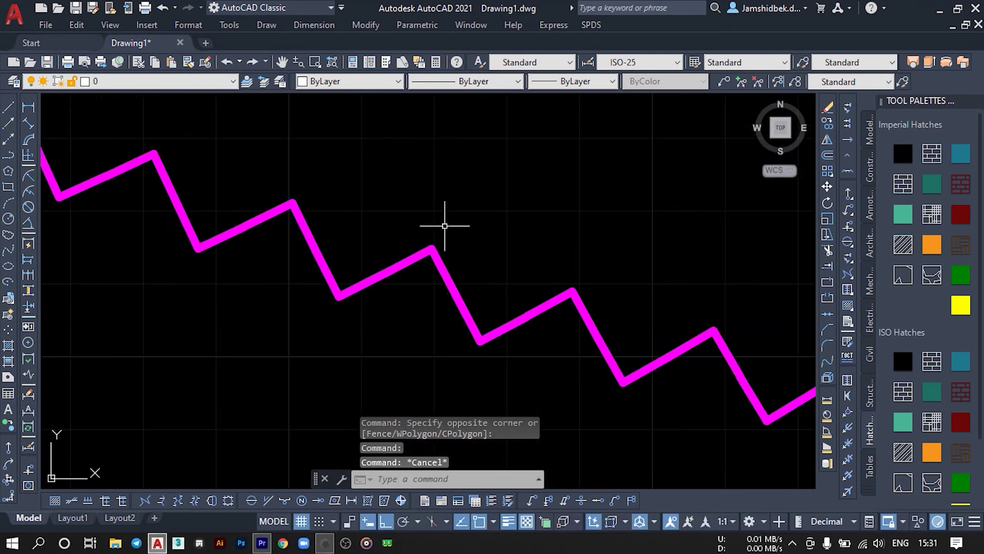
{"action": "scroll", "coordinate": [444, 225], "scroll_direction": "down", "scroll_amount": 3}
{"action": "scroll", "coordinate": [461, 220], "scroll_direction": "down", "scroll_amount": 2}
{"action": "scroll", "coordinate": [521, 213], "scroll_direction": "down", "scroll_amount": 2}
{"action": "middle_click_drag", "start_coordinate": [526, 281], "coordinate": [579, 210]}
{"action": "scroll", "coordinate": [579, 210], "scroll_direction": "up", "scroll_amount": 4}
{"action": "left_click", "coordinate": [516, 268]}
{"action": "left_click", "coordinate": [198, 152]}
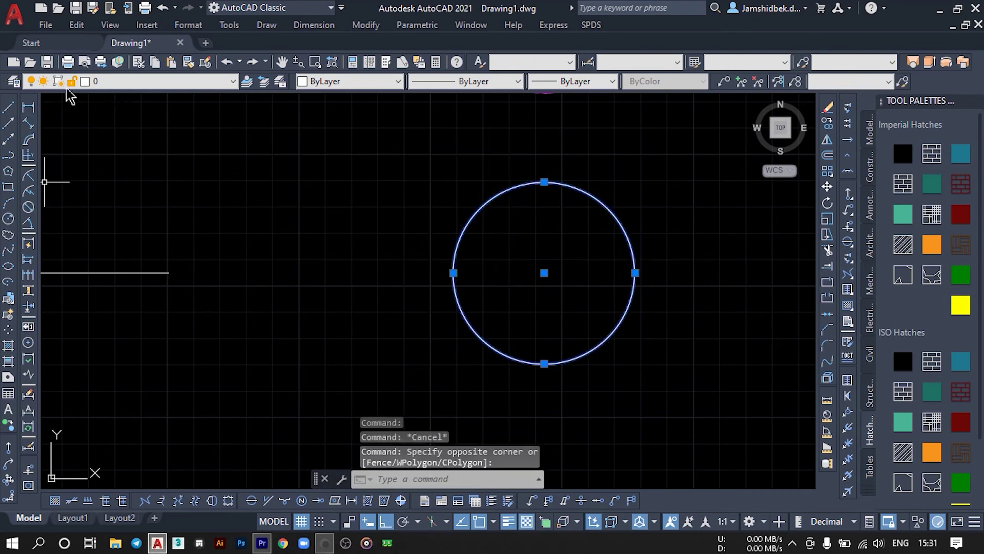
Move the white circle onto Layer2.
{"action": "left_click", "coordinate": [111, 79]}
{"action": "left_click", "coordinate": [107, 111]}
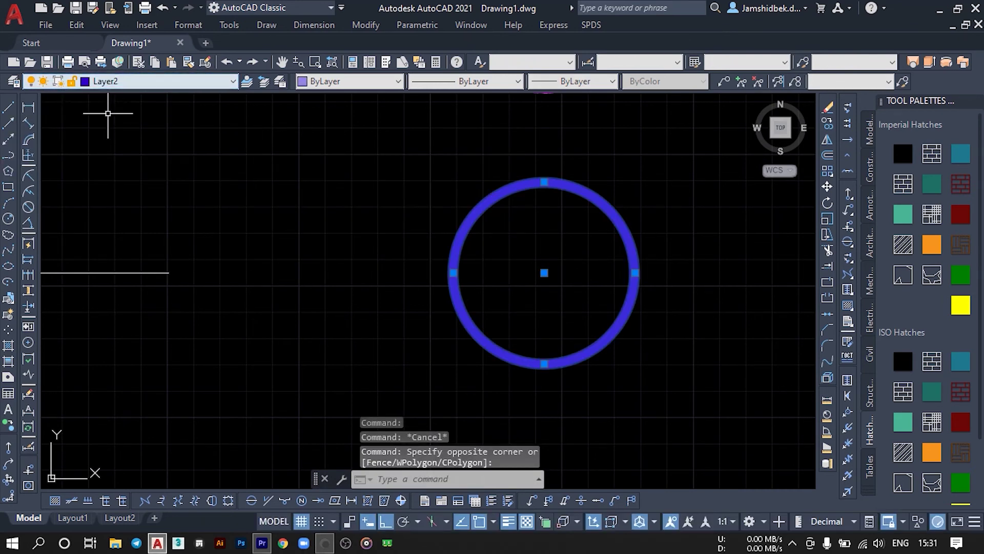
{"action": "key", "text": "Escape"}
{"action": "scroll", "coordinate": [433, 209], "scroll_direction": "up", "scroll_amount": 4}
{"action": "scroll", "coordinate": [231, 205], "scroll_direction": "up", "scroll_amount": 2}
{"action": "scroll", "coordinate": [301, 229], "scroll_direction": "up", "scroll_amount": 2}
{"action": "scroll", "coordinate": [323, 226], "scroll_direction": "up", "scroll_amount": 2}
Load the FENCELINE1 linetype and make it the current linetype.
{"action": "left_click", "coordinate": [402, 358]}
{"action": "left_click", "coordinate": [264, 172]}
{"action": "left_click", "coordinate": [494, 82]}
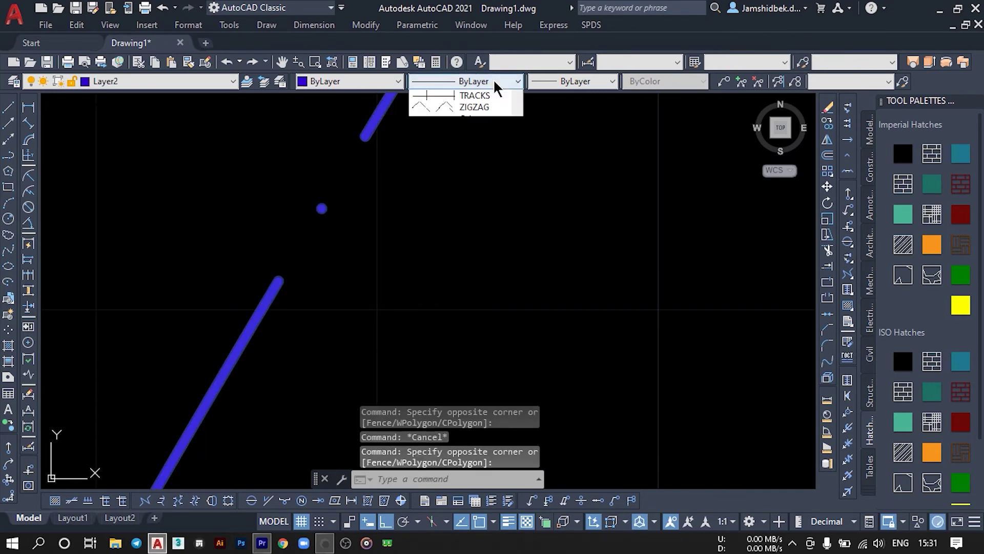
{"action": "left_click", "coordinate": [476, 177]}
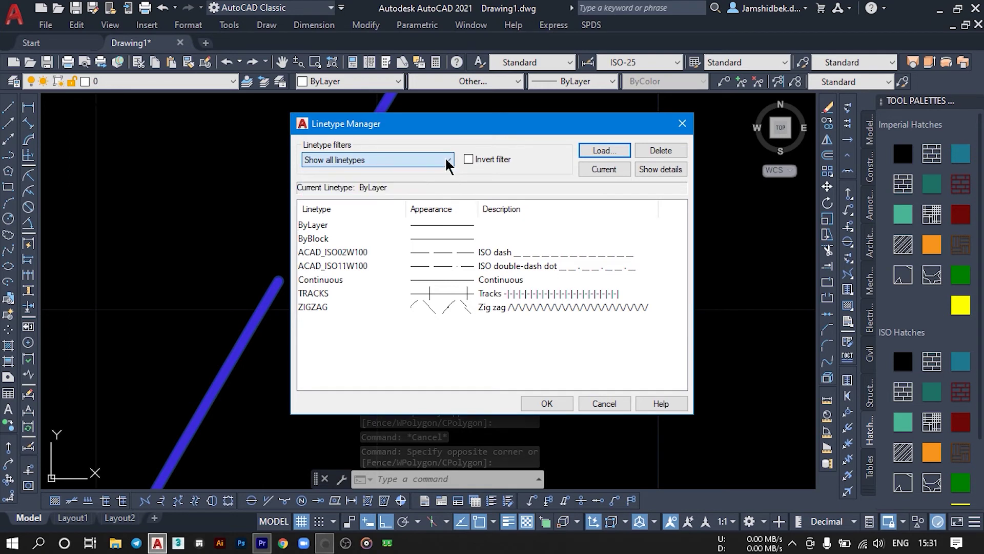
{"action": "left_click", "coordinate": [595, 150]}
{"action": "scroll", "coordinate": [461, 277], "scroll_direction": "down", "scroll_amount": 5}
{"action": "scroll", "coordinate": [456, 274], "scroll_direction": "down", "scroll_amount": 5}
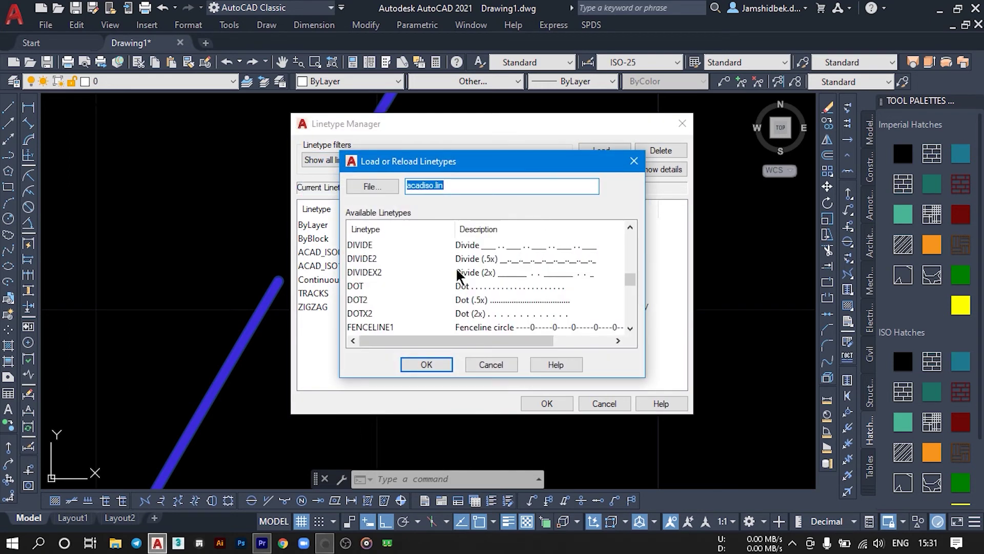
{"action": "left_click", "coordinate": [483, 327]}
{"action": "left_click", "coordinate": [427, 365]}
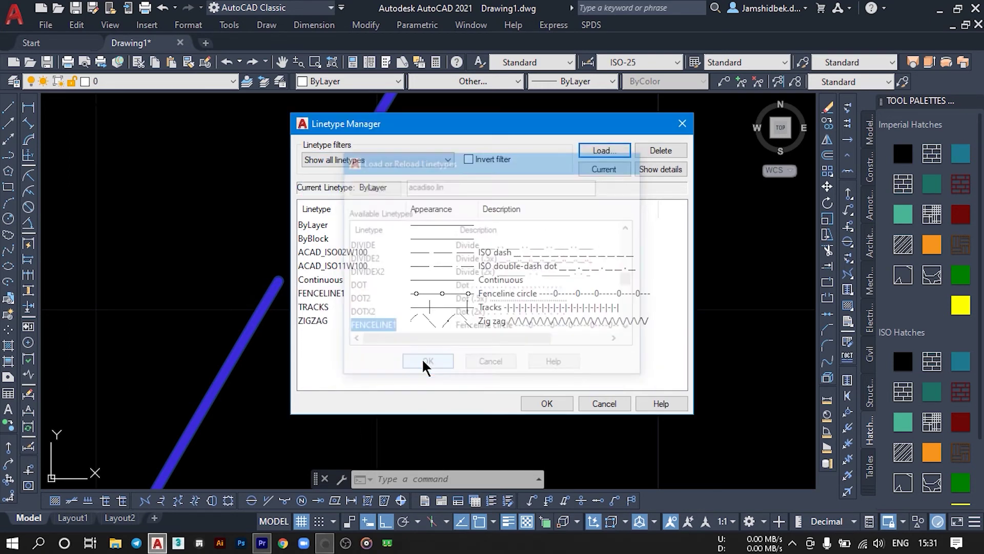
{"action": "left_click", "coordinate": [548, 403]}
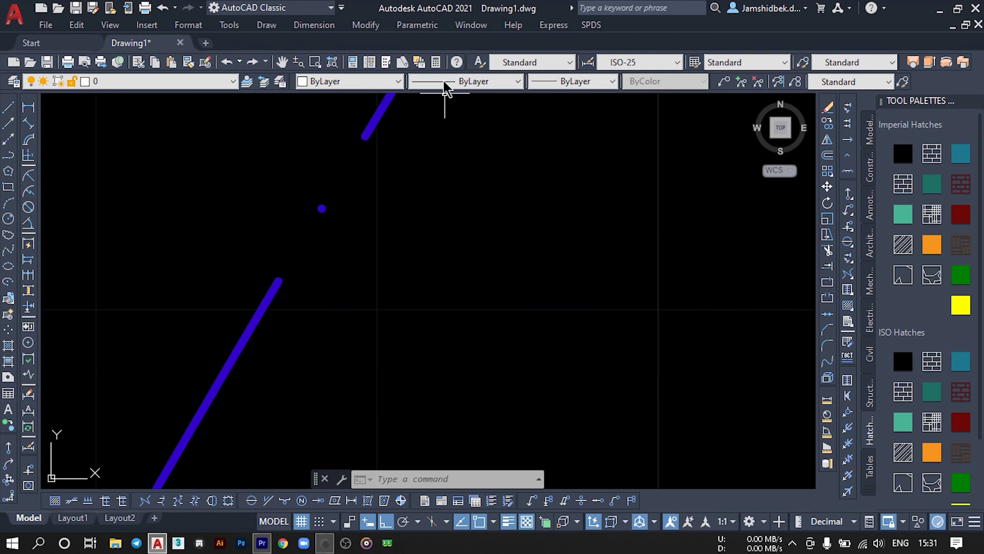
{"action": "left_click", "coordinate": [489, 82]}
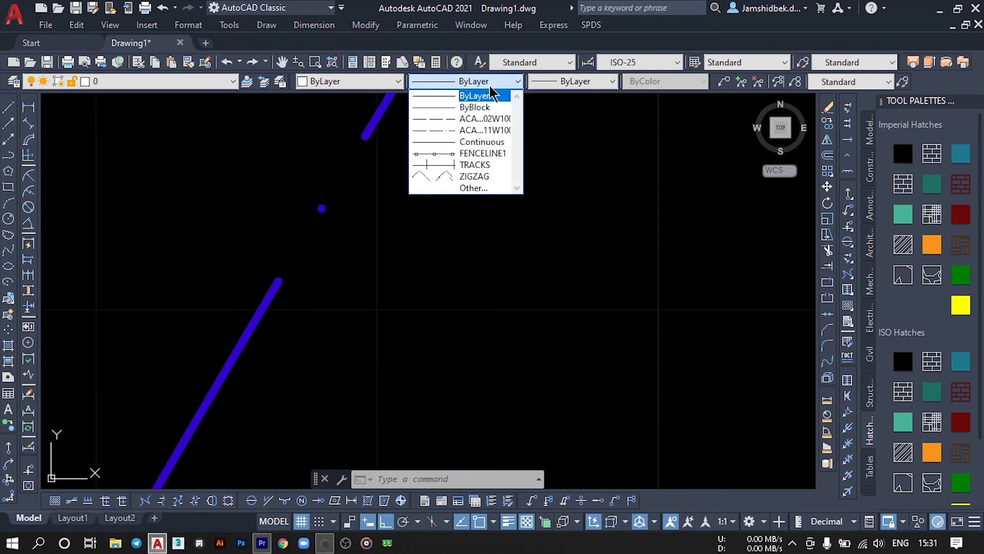
{"action": "left_click", "coordinate": [482, 154]}
Select the lower blue line and the blue circle.
{"action": "left_click", "coordinate": [246, 337]}
{"action": "left_click", "coordinate": [446, 138]}
{"action": "left_click", "coordinate": [421, 332]}
{"action": "left_click", "coordinate": [132, 246]}
{"action": "scroll", "coordinate": [279, 274], "scroll_direction": "up", "scroll_amount": 3}
{"action": "scroll", "coordinate": [279, 275], "scroll_direction": "up", "scroll_amount": 4}
{"action": "scroll", "coordinate": [427, 340], "scroll_direction": "up", "scroll_amount": 5}
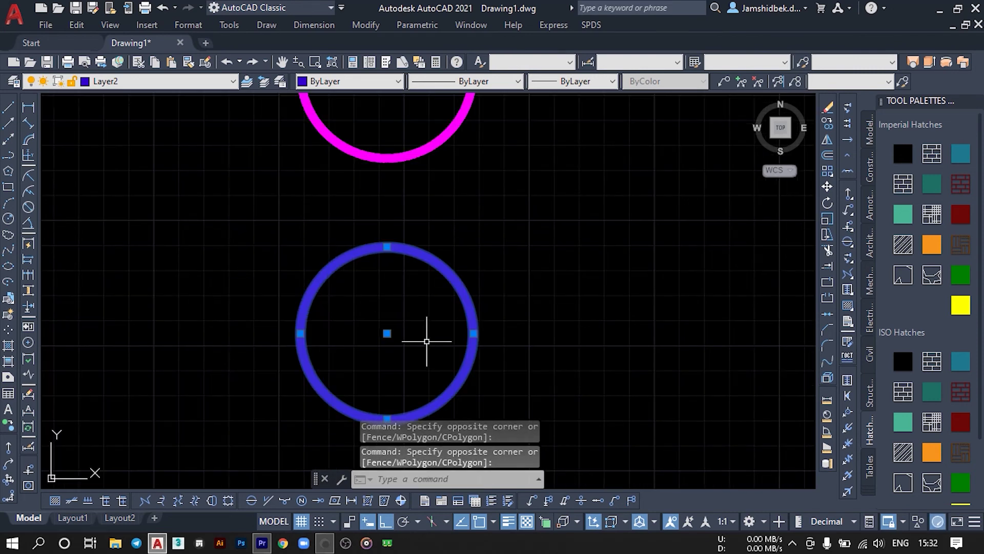
Give the blue circle the TRACKS linetype override.
{"action": "left_click", "coordinate": [476, 81]}
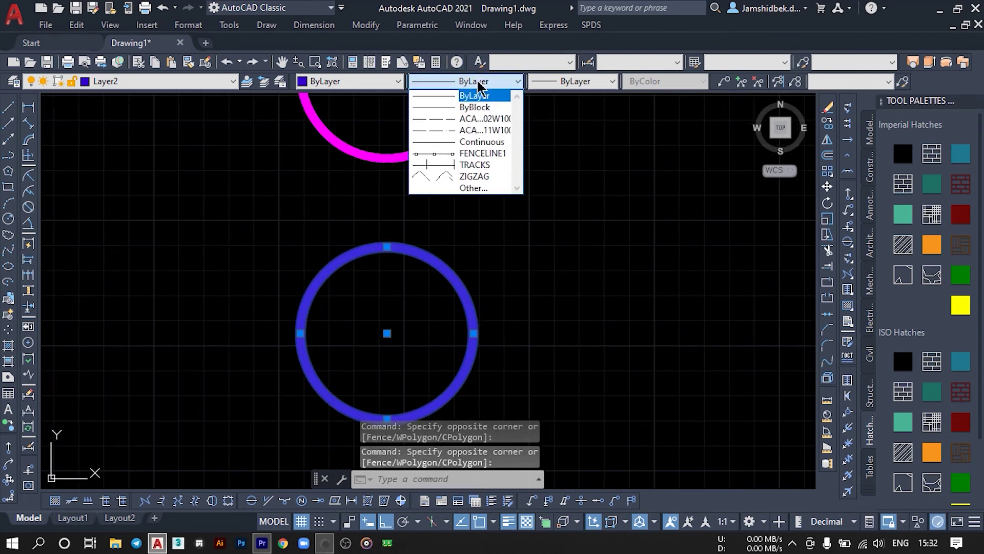
{"action": "left_click", "coordinate": [481, 153]}
{"action": "key", "text": "Escape"}
{"action": "scroll", "coordinate": [432, 243], "scroll_direction": "up", "scroll_amount": 6}
{"action": "scroll", "coordinate": [510, 198], "scroll_direction": "up", "scroll_amount": 2}
{"action": "scroll", "coordinate": [497, 202], "scroll_direction": "up", "scroll_amount": 3}
{"action": "scroll", "coordinate": [421, 220], "scroll_direction": "up", "scroll_amount": 5}
{"action": "scroll", "coordinate": [424, 220], "scroll_direction": "down", "scroll_amount": 6}
{"action": "scroll", "coordinate": [425, 220], "scroll_direction": "down", "scroll_amount": 5}
Pan and zoom across the lines and circles to review the drawing, then begin selecting them all.
{"action": "middle_click_drag", "start_coordinate": [454, 222], "coordinate": [533, 176]}
{"action": "scroll", "coordinate": [451, 220], "scroll_direction": "up", "scroll_amount": 6}
{"action": "scroll", "coordinate": [450, 220], "scroll_direction": "up", "scroll_amount": 4}
{"action": "mouse_move", "coordinate": [451, 220]}
{"action": "middle_mouse_down"}
{"action": "mouse_move", "coordinate": [275, 218]}
{"action": "mouse_move", "coordinate": [494, 213]}
{"action": "middle_mouse_up"}
{"action": "scroll", "coordinate": [622, 220], "scroll_direction": "down", "scroll_amount": 5}
{"action": "middle_click_drag", "start_coordinate": [374, 232], "coordinate": [536, 224]}
{"action": "scroll", "coordinate": [288, 240], "scroll_direction": "up", "scroll_amount": 4}
{"action": "scroll", "coordinate": [288, 240], "scroll_direction": "down", "scroll_amount": 3}
{"action": "scroll", "coordinate": [359, 233], "scroll_direction": "down", "scroll_amount": 3}
{"action": "scroll", "coordinate": [441, 228], "scroll_direction": "down", "scroll_amount": 3}
{"action": "scroll", "coordinate": [448, 226], "scroll_direction": "down", "scroll_amount": 5}
{"action": "scroll", "coordinate": [468, 246], "scroll_direction": "up", "scroll_amount": 4}
{"action": "scroll", "coordinate": [415, 288], "scroll_direction": "up", "scroll_amount": 2}
{"action": "scroll", "coordinate": [416, 285], "scroll_direction": "up", "scroll_amount": 4}
{"action": "middle_click_drag", "start_coordinate": [524, 268], "coordinate": [522, 362]}
{"action": "middle_click_drag", "start_coordinate": [584, 303], "coordinate": [584, 334]}
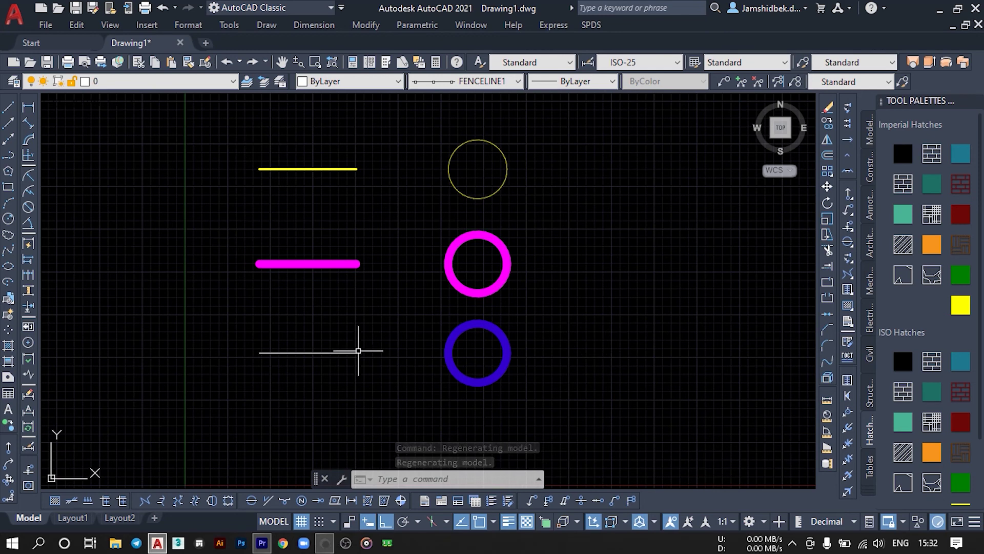
{"action": "left_click", "coordinate": [663, 432]}
Select all objects, clear the selection, and switch lineweight display off.
{"action": "left_click", "coordinate": [242, 107]}
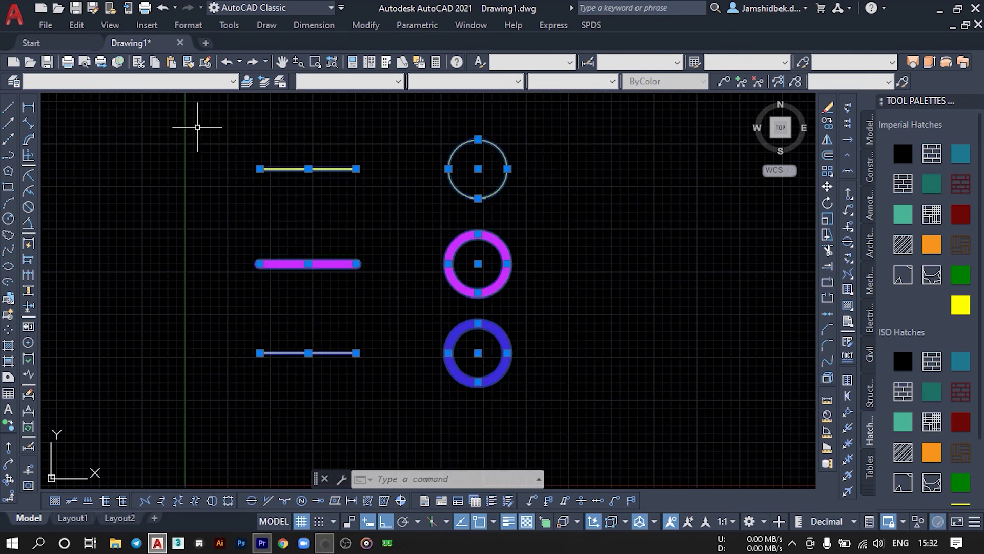
{"action": "key", "text": "Escape"}
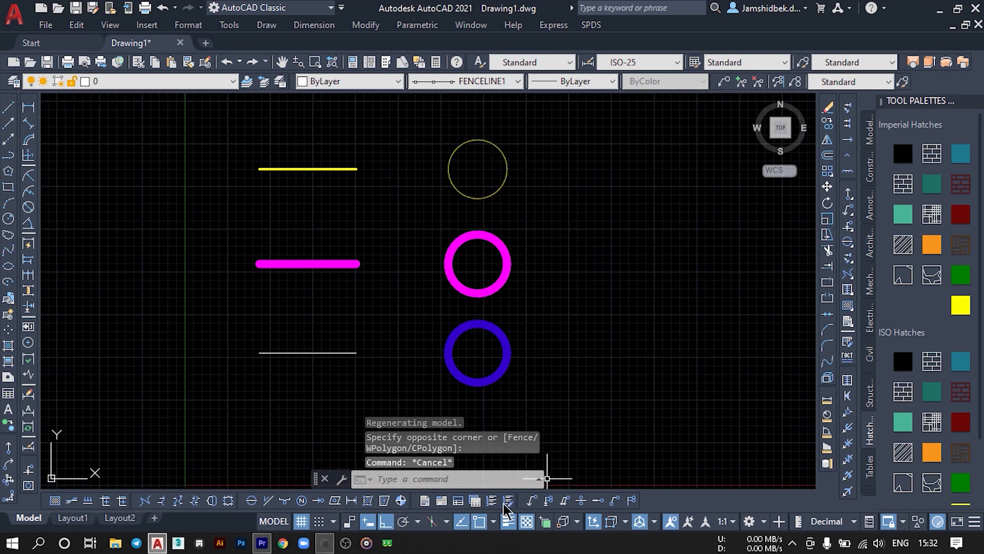
{"action": "left_click", "coordinate": [506, 523]}
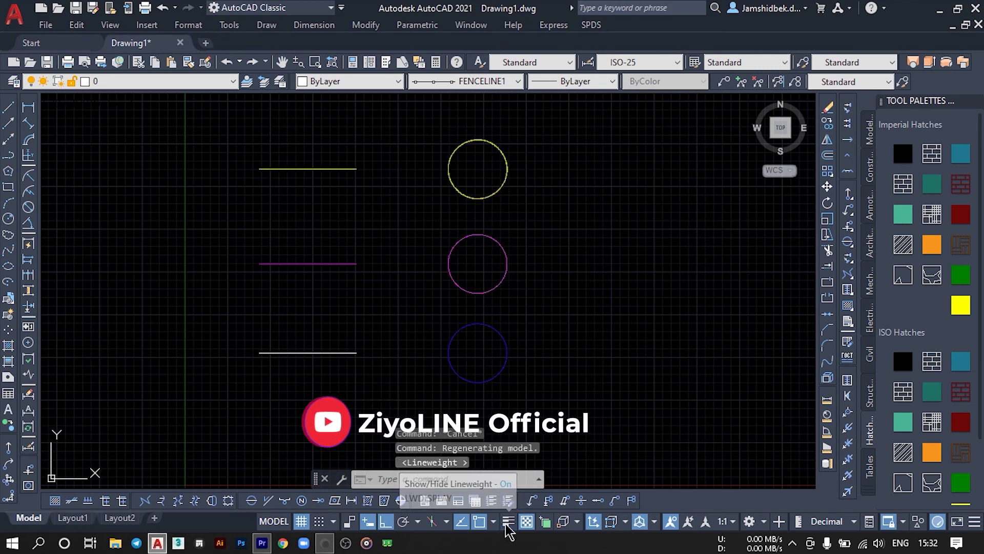
{"action": "left_click", "coordinate": [515, 519]}
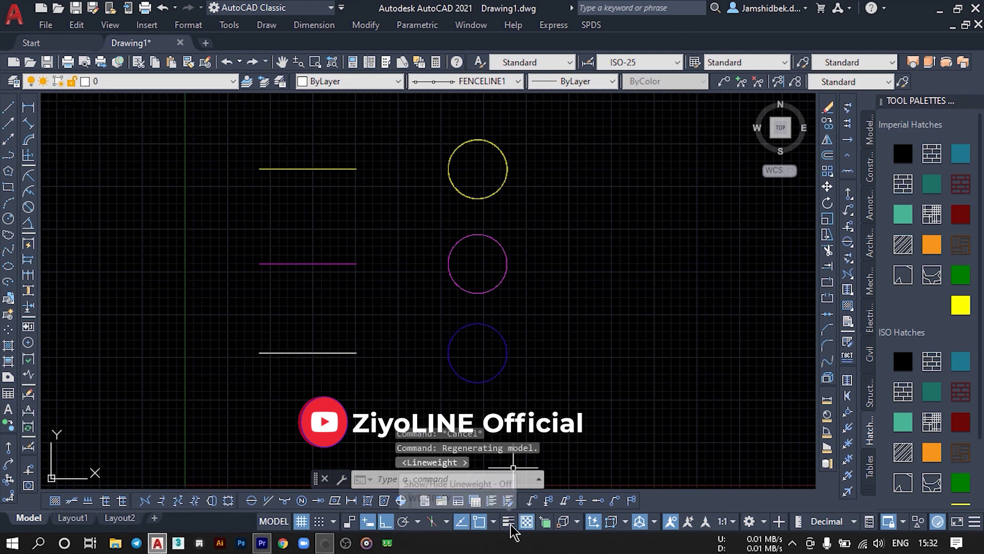
{"action": "left_click", "coordinate": [513, 519]}
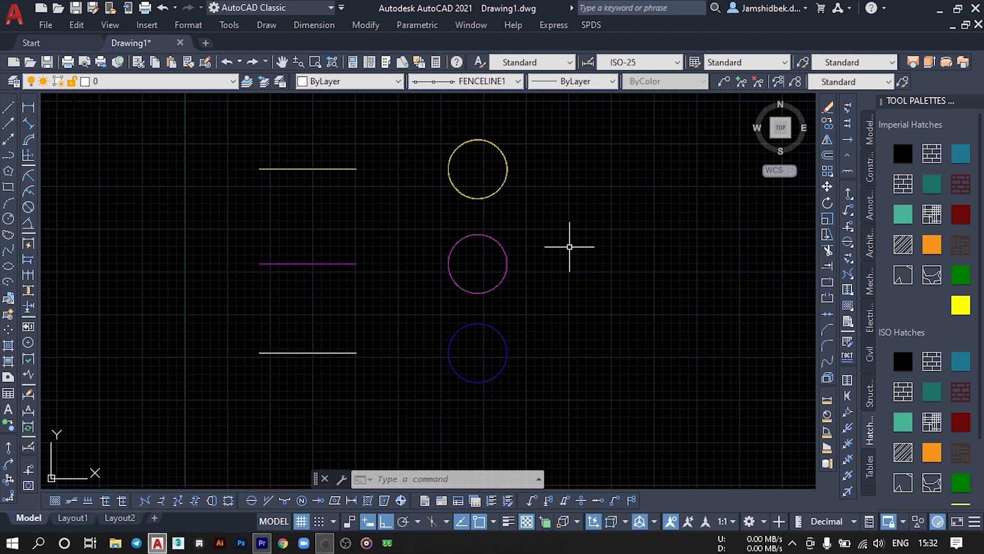
Bring up the Captura recorder window from the taskbar.
{"action": "left_click", "coordinate": [332, 546]}
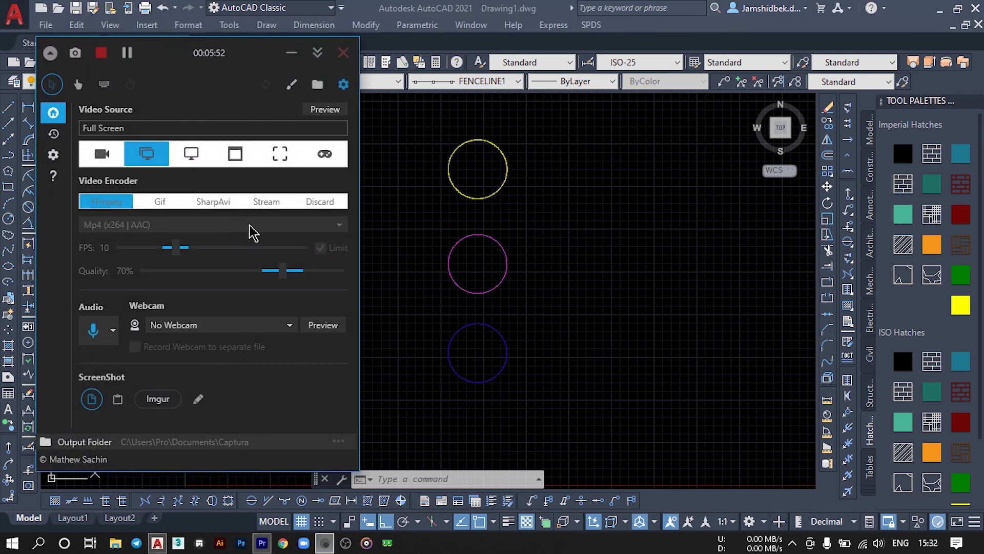